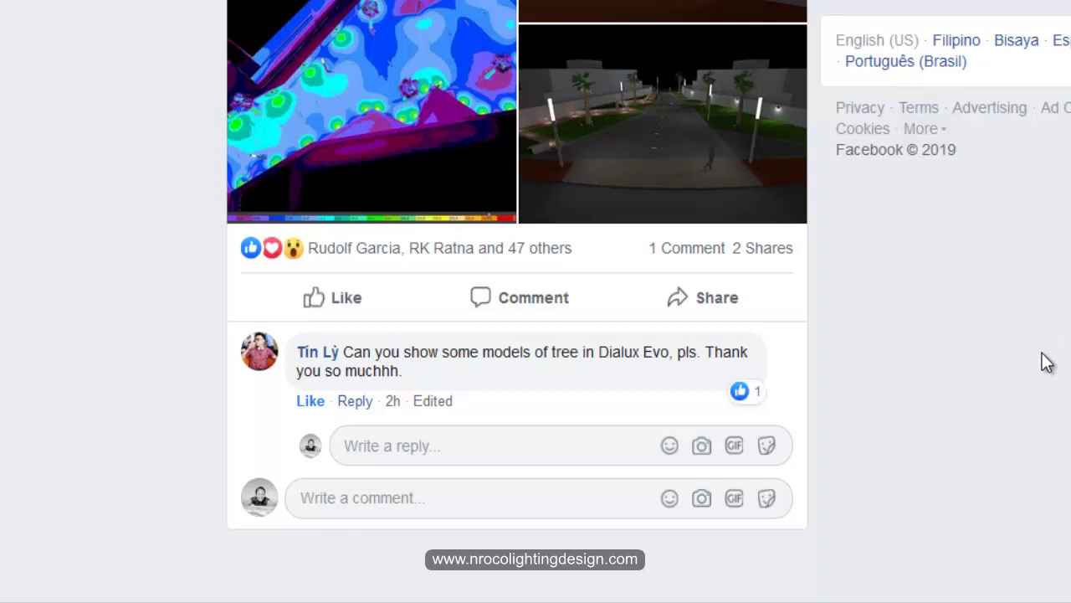
Review the landscape lighting images in the Facebook post and the comment asking for tree models in DIALux evo
scroll(1051, 363, up, 2)
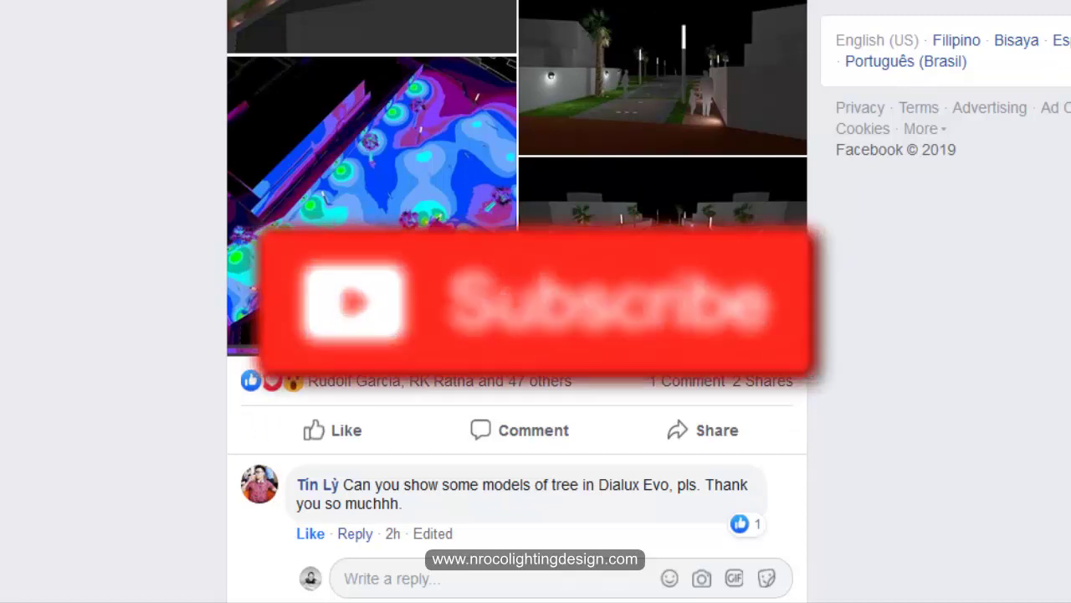
scroll(517, 302, up, 2)
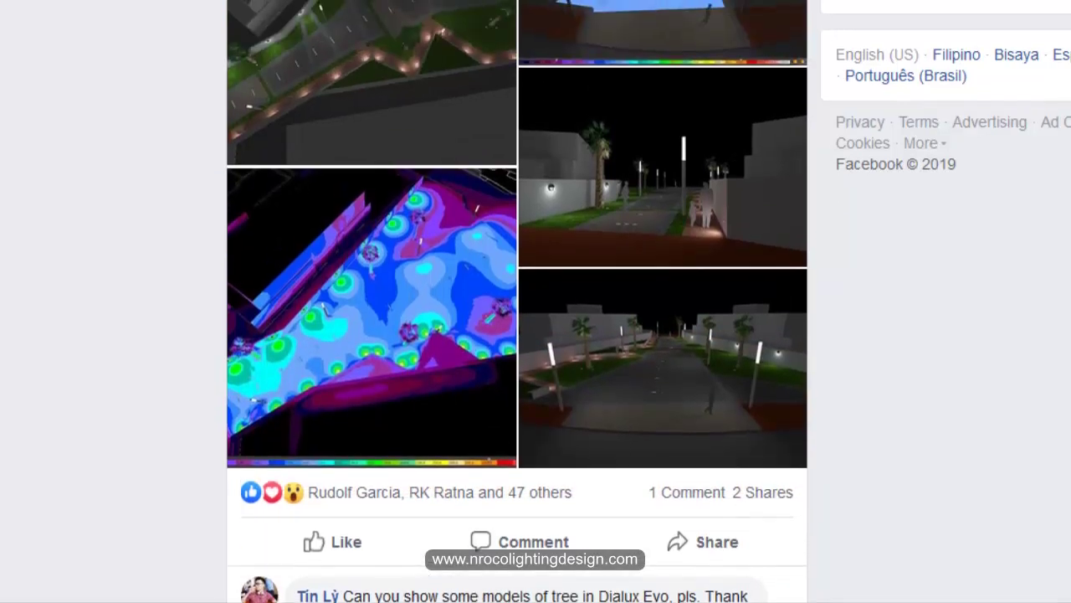
scroll(517, 301, down, 2)
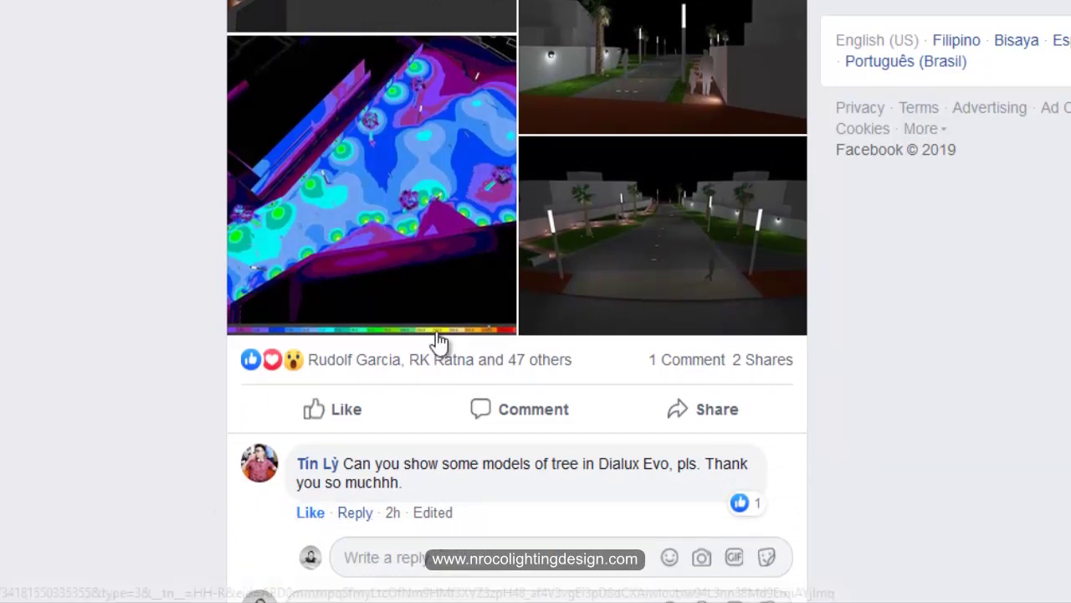
scroll(439, 342, up, 2)
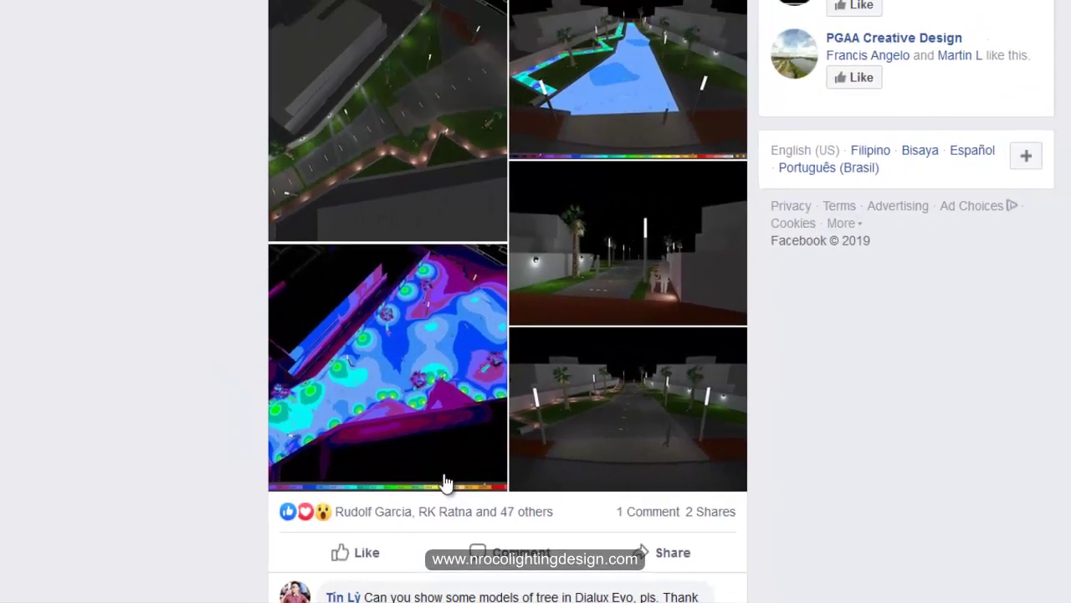
Switch to the Marina housing landscaping project in DIALux evo and view the palm-lined walkway at close range
mouse_move(370, 600)
click(324, 581)
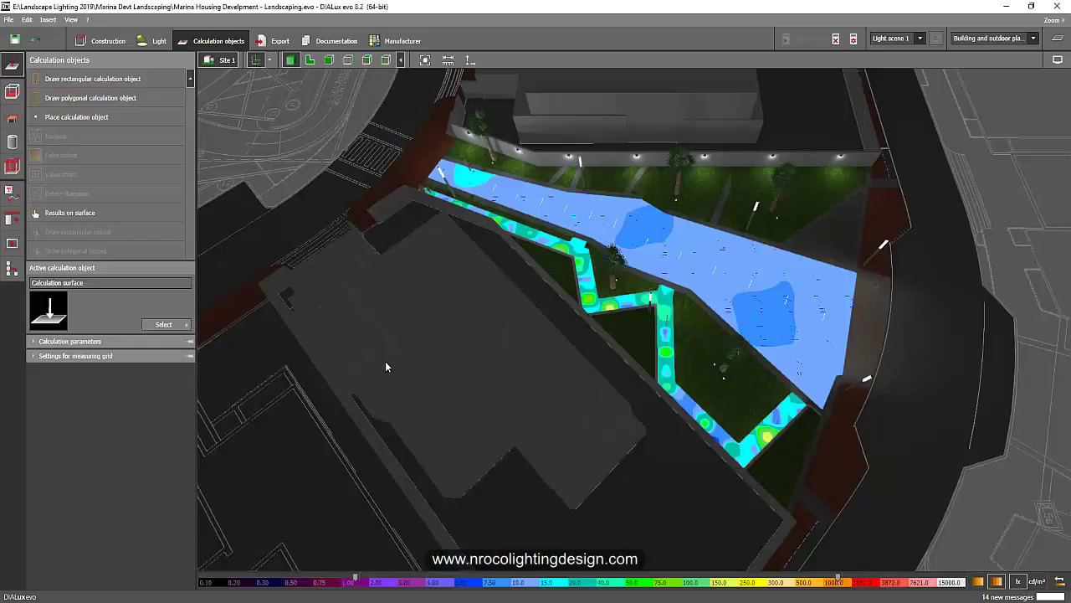
drag(385, 366, 448, 357)
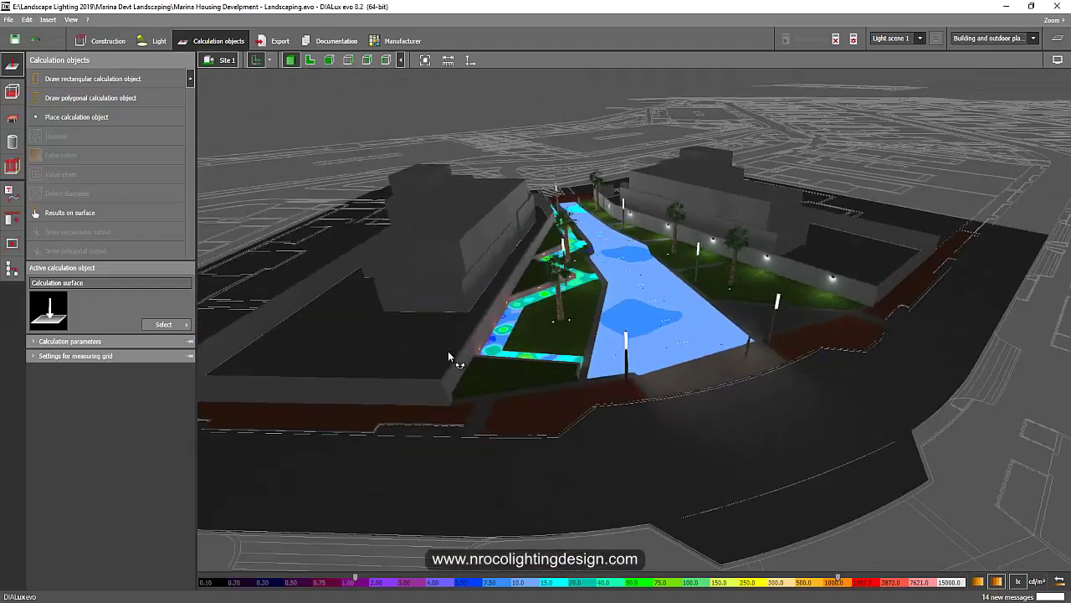
scroll(565, 285, up, 5)
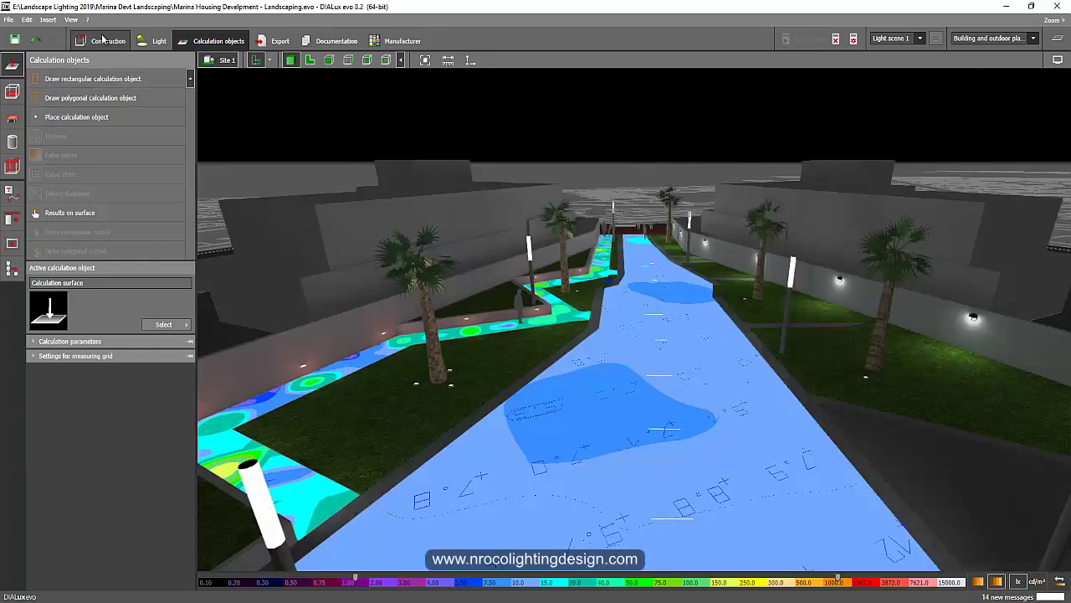
Enter construction mode and select the tropical palm trees on the lawn to inspect them as furniture objects
click(103, 39)
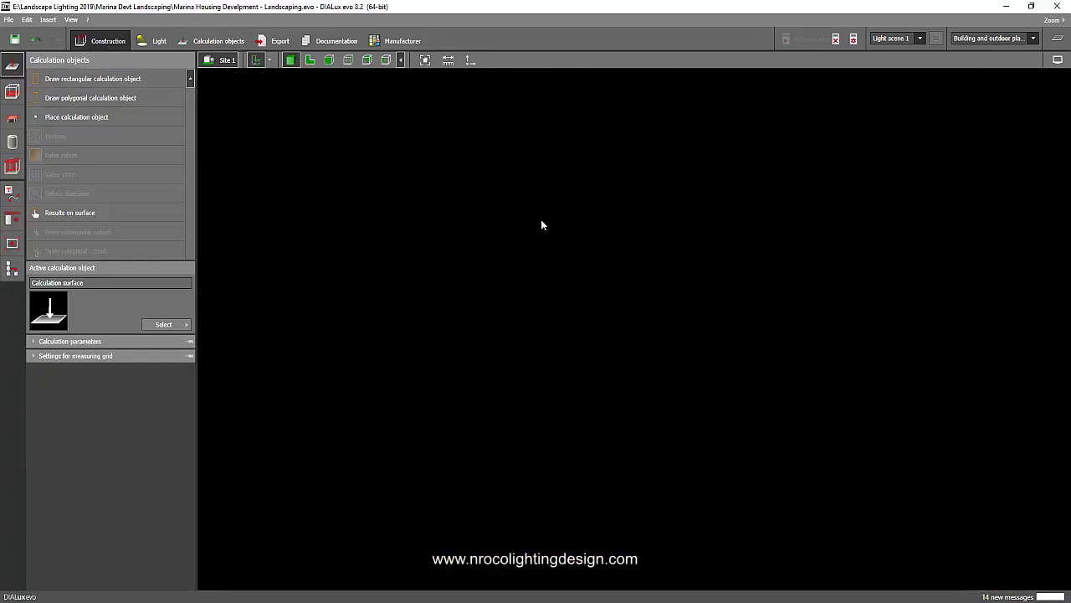
click(561, 242)
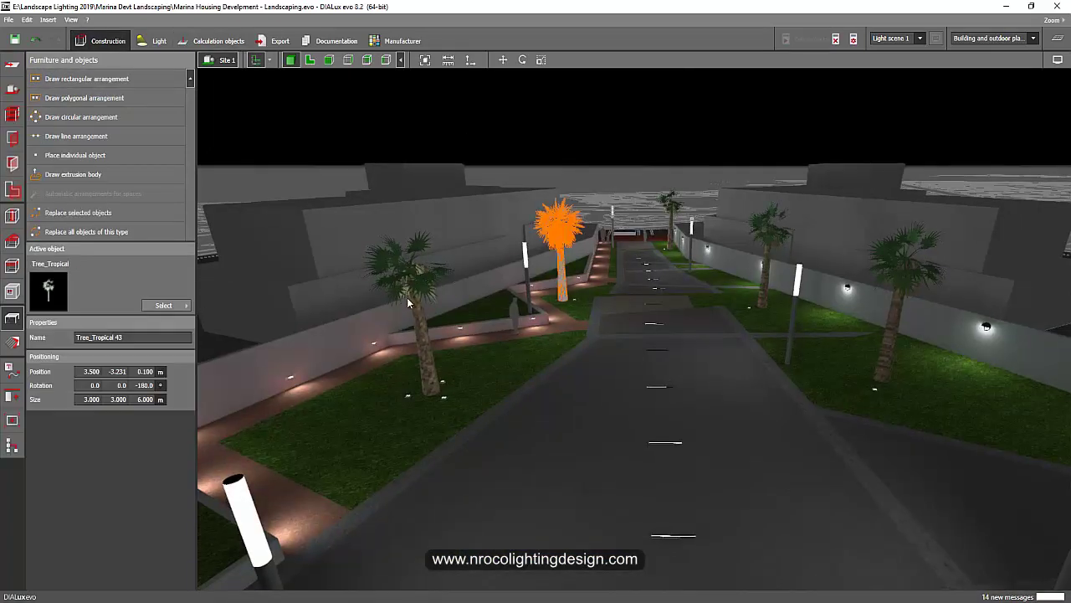
click(418, 264)
right_drag(423, 264, 512, 150)
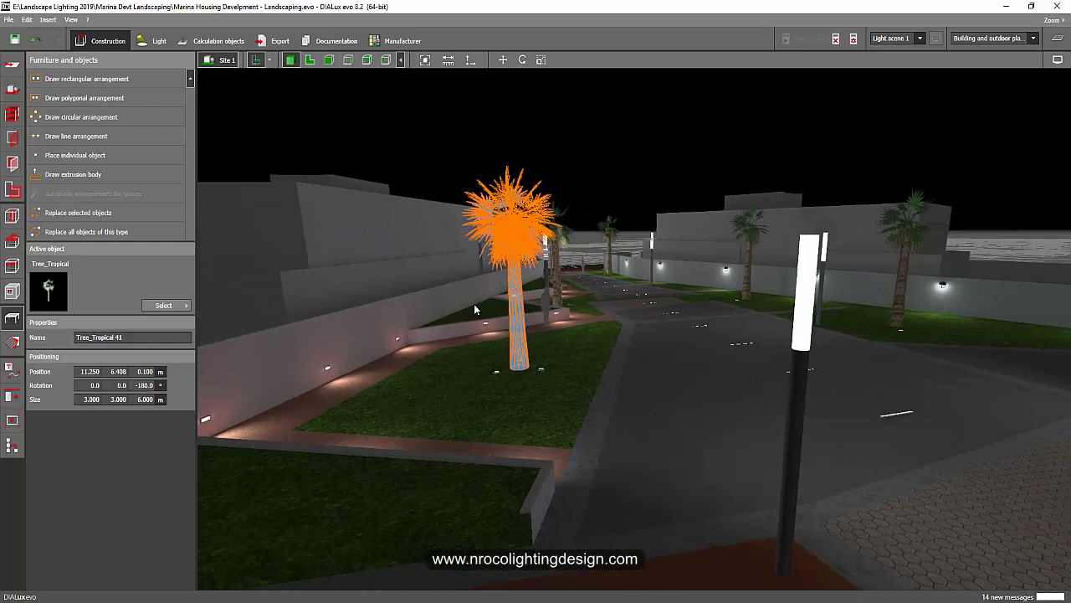
Switch to the Esplanade facade lighting project in DIALux evo and inspect the palm trees in front of the building
mouse_move(415, 596)
click(410, 536)
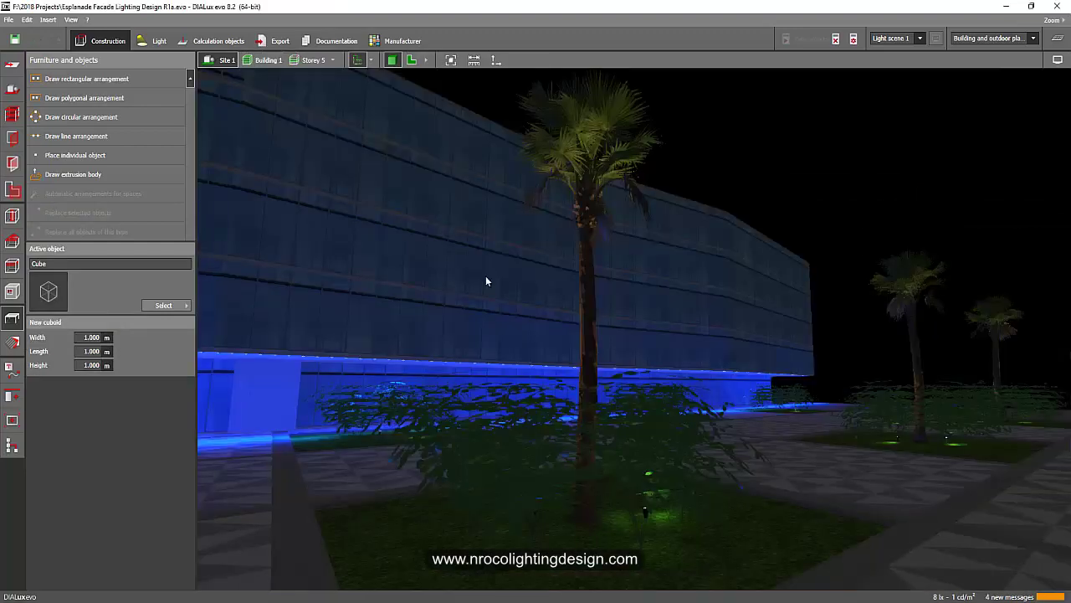
right_drag(837, 280, 887, 295)
drag(889, 300, 672, 196)
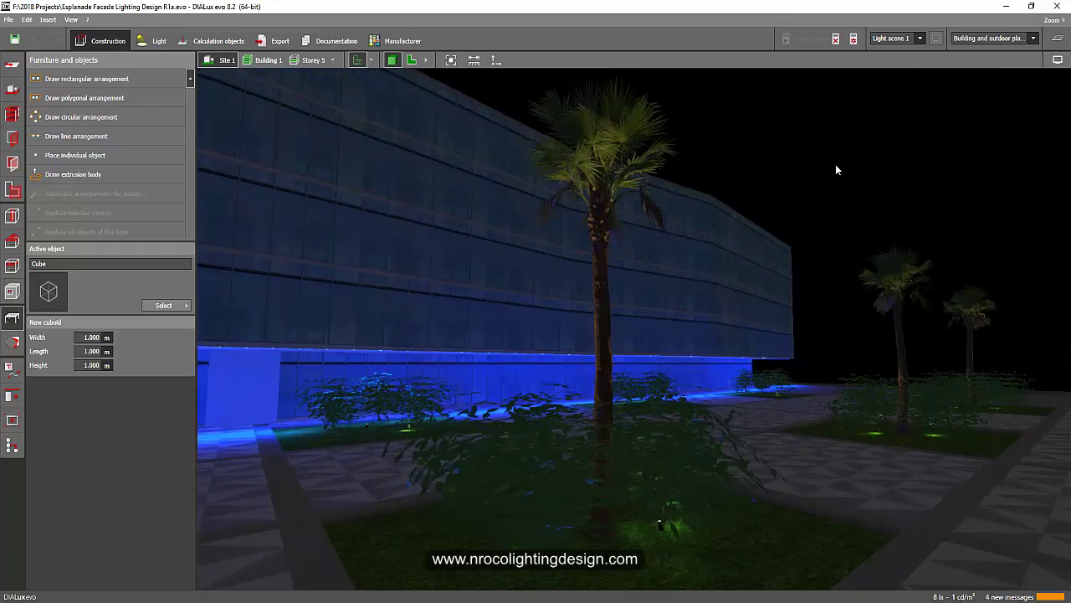
click(804, 206)
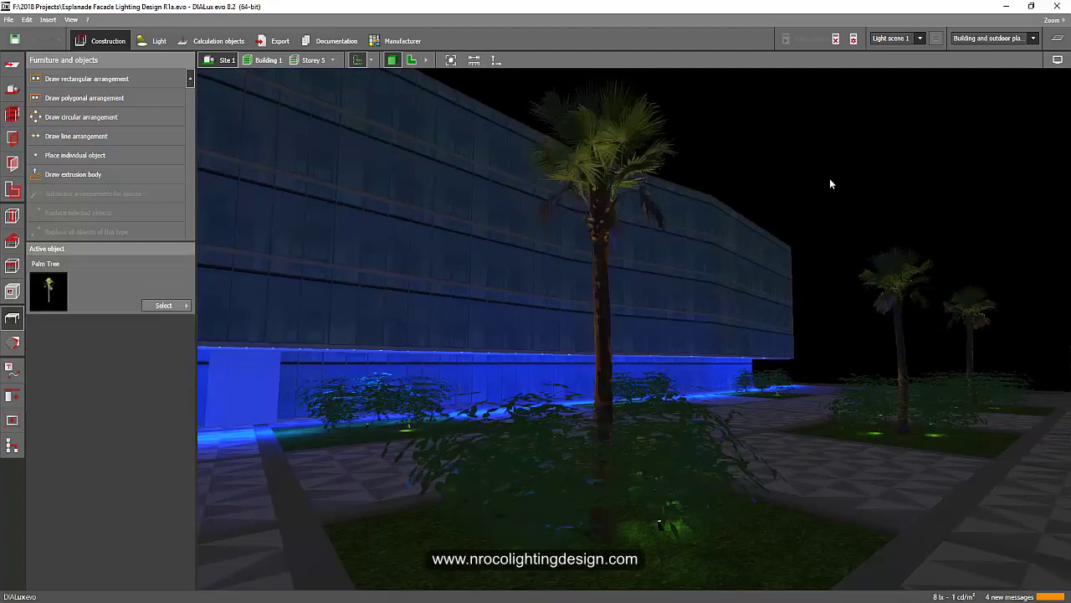
right_drag(789, 222, 786, 271)
drag(786, 274, 586, 440)
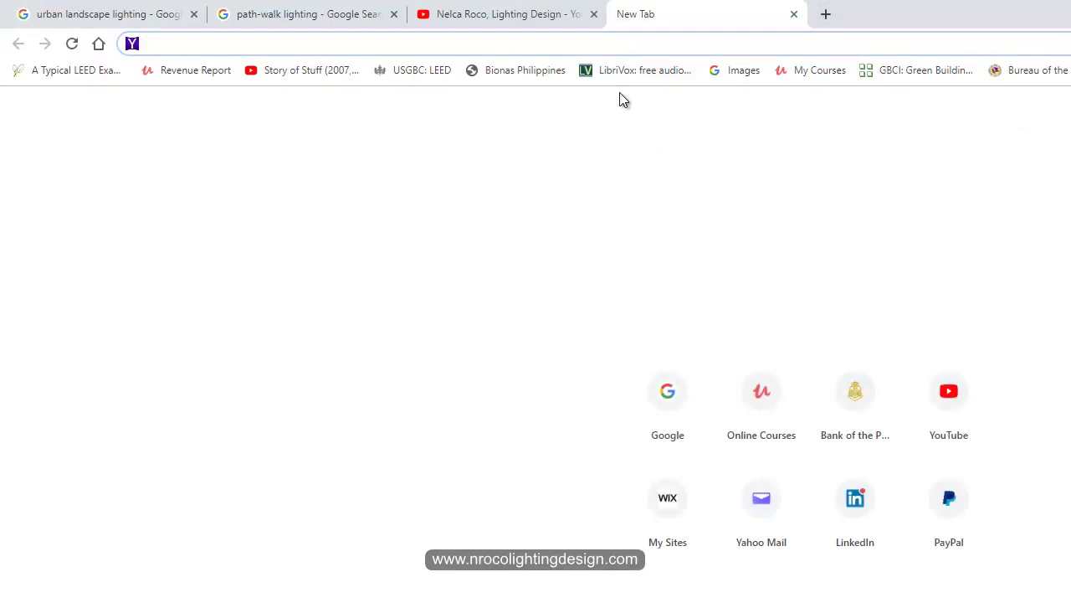
Open 3dwarehouse.sketchup.com in the web browser and search the model library for "3d tree"
text(3dwarehouse.sketchup.com)
key(Return)
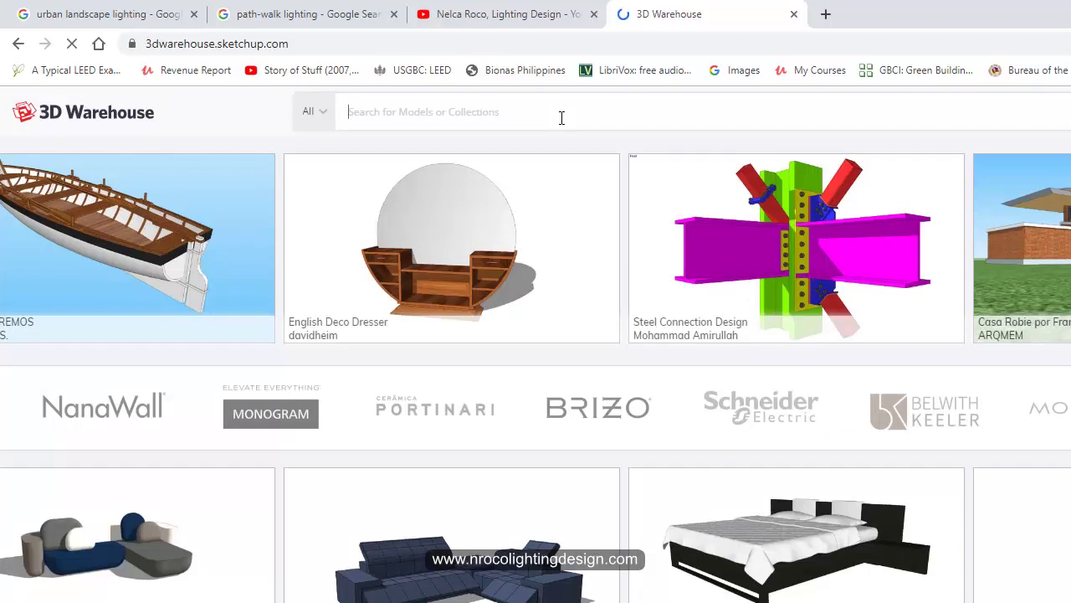
text(tree)
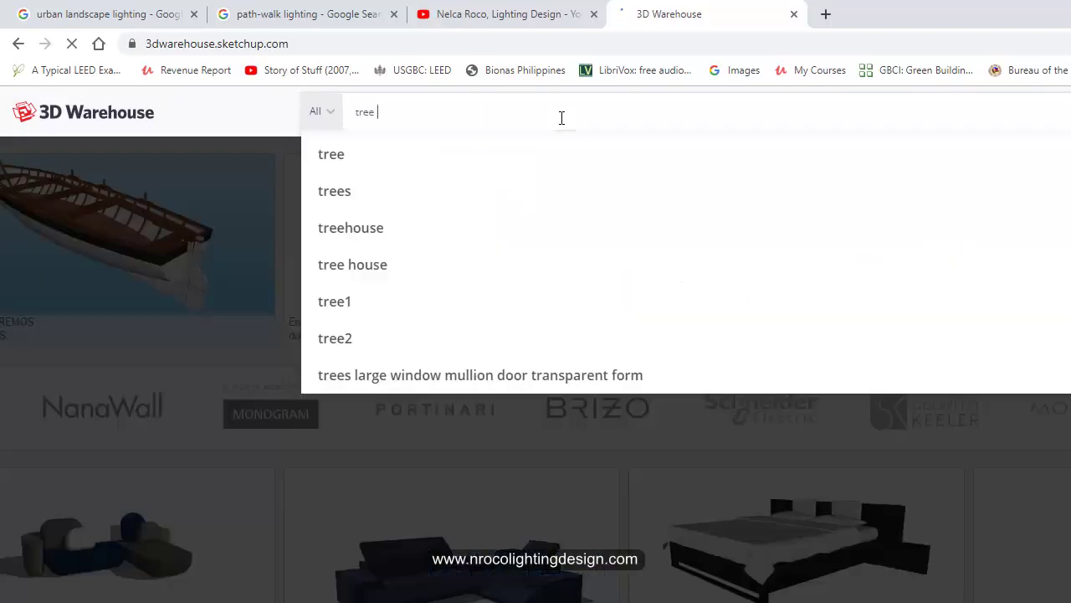
key(BackSpace)
key(BackSpace)
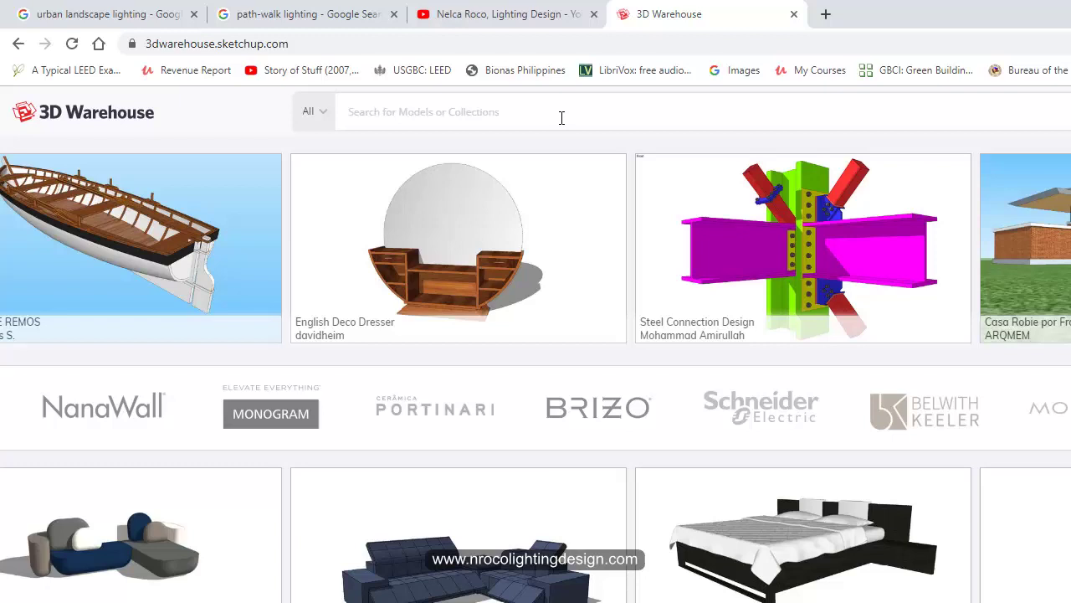
text(3d tree)
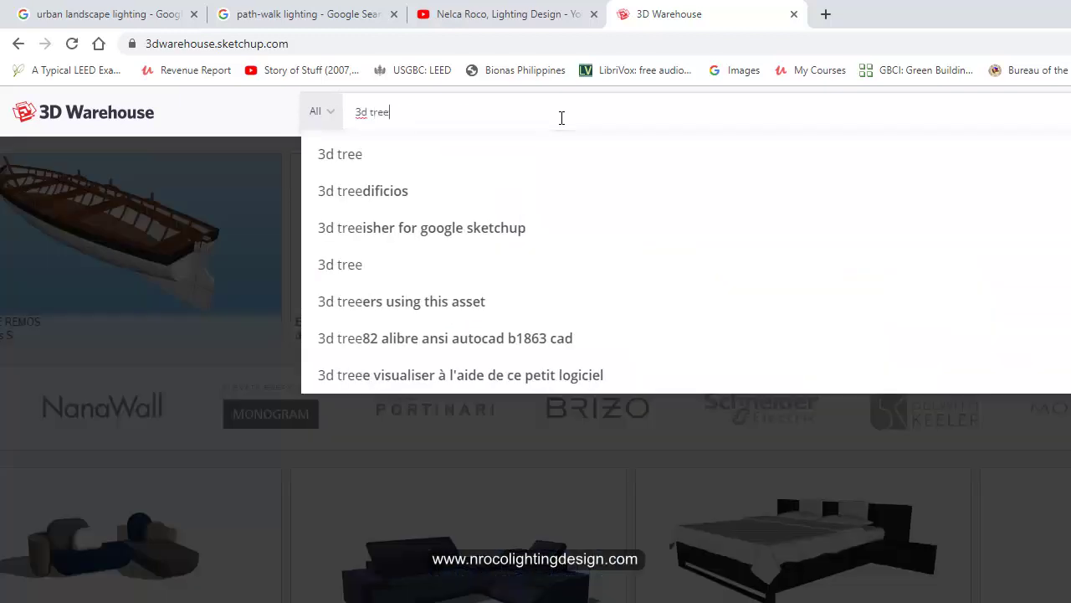
key(Return)
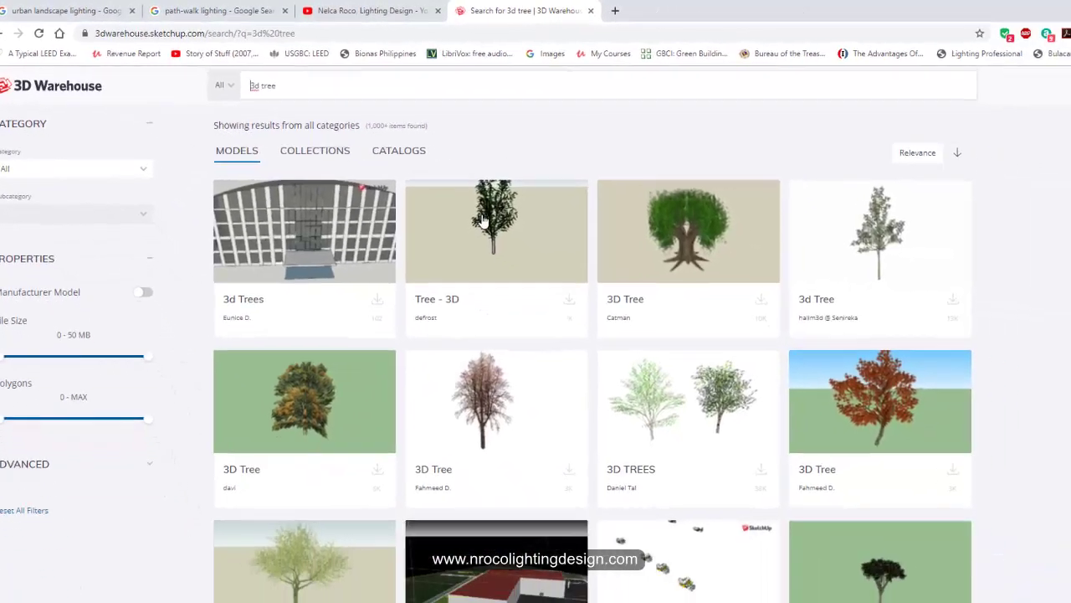
Browse the tree search results and open the green-leafed 3D Tree model with the beige background
scroll(707, 404, down, 5)
scroll(486, 285, down, 3)
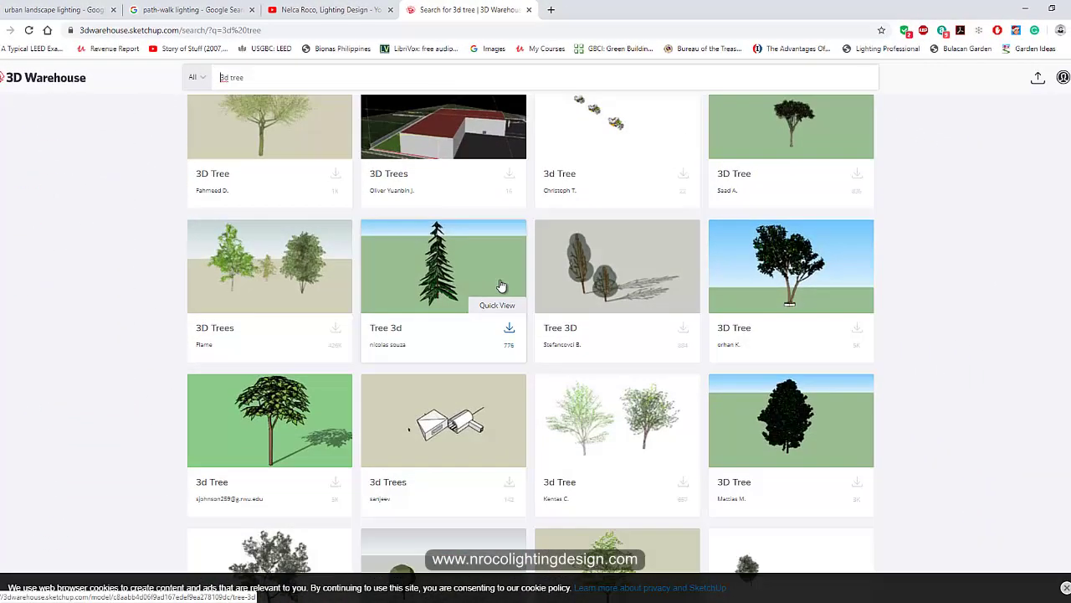
scroll(468, 416, down, 3)
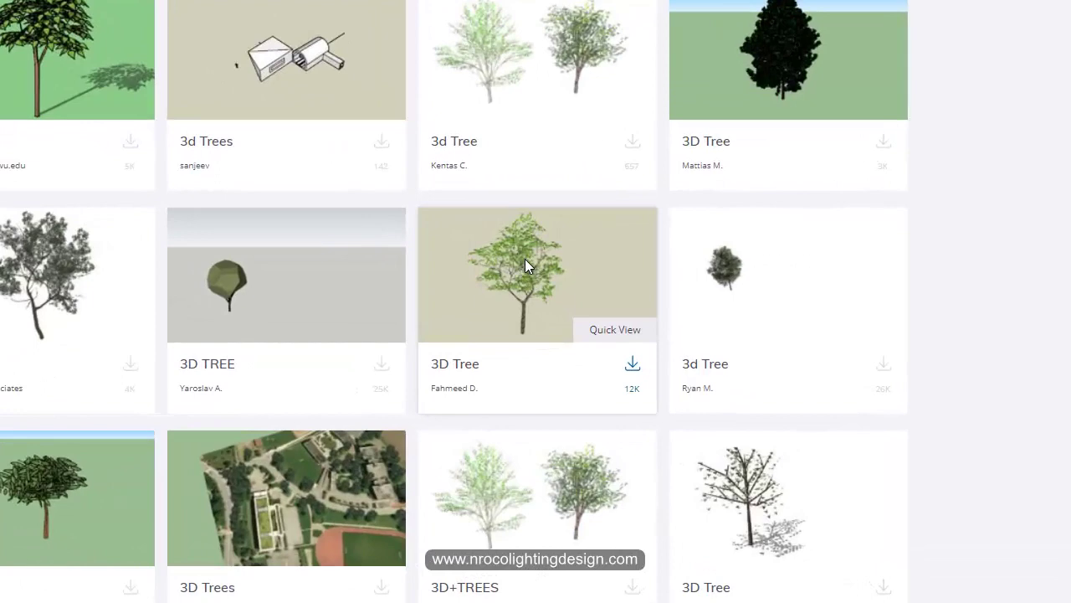
click(527, 266)
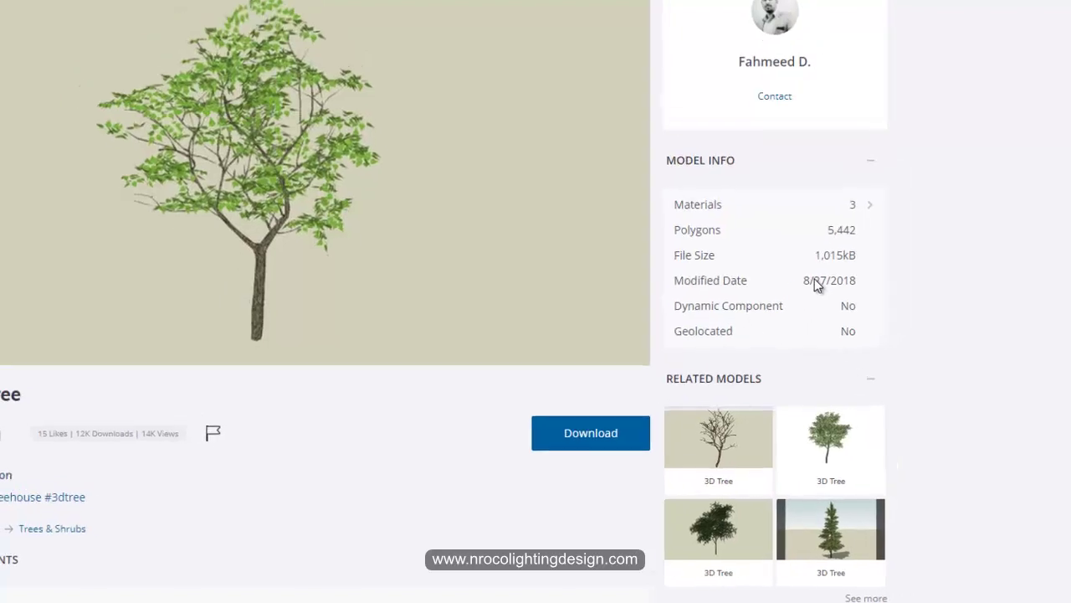
Look through the related models, opening the conifer and the bare-branched 3D Tree to check their model info
scroll(756, 319, down, 2)
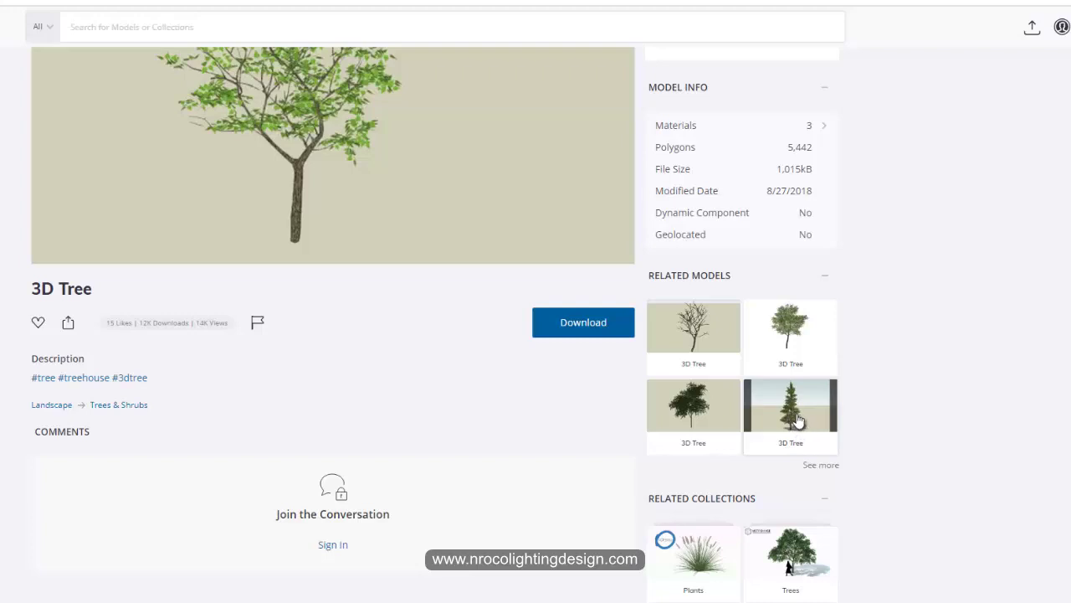
click(792, 412)
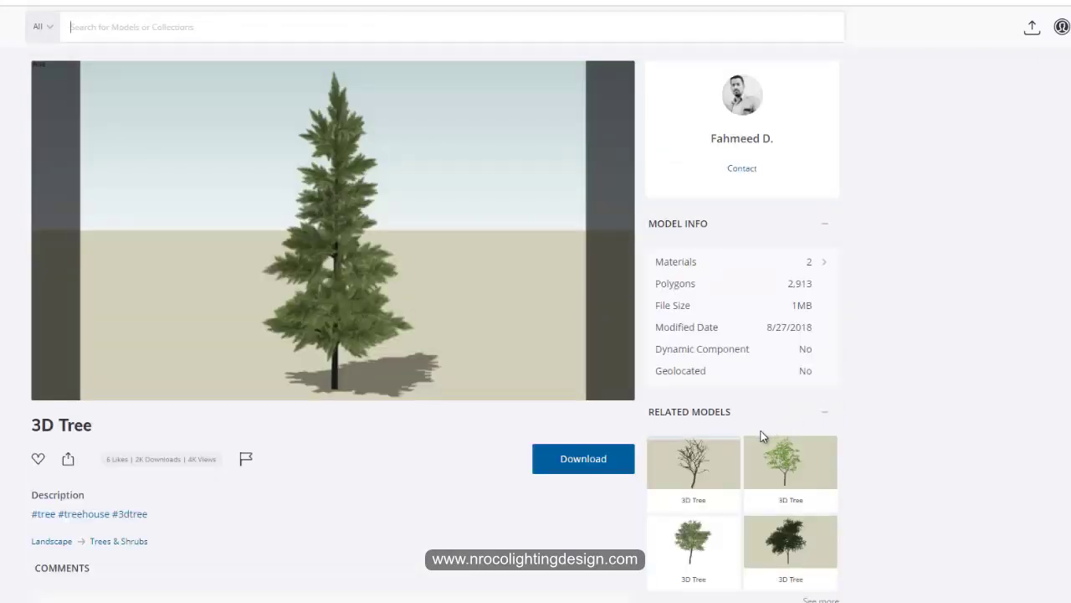
click(701, 469)
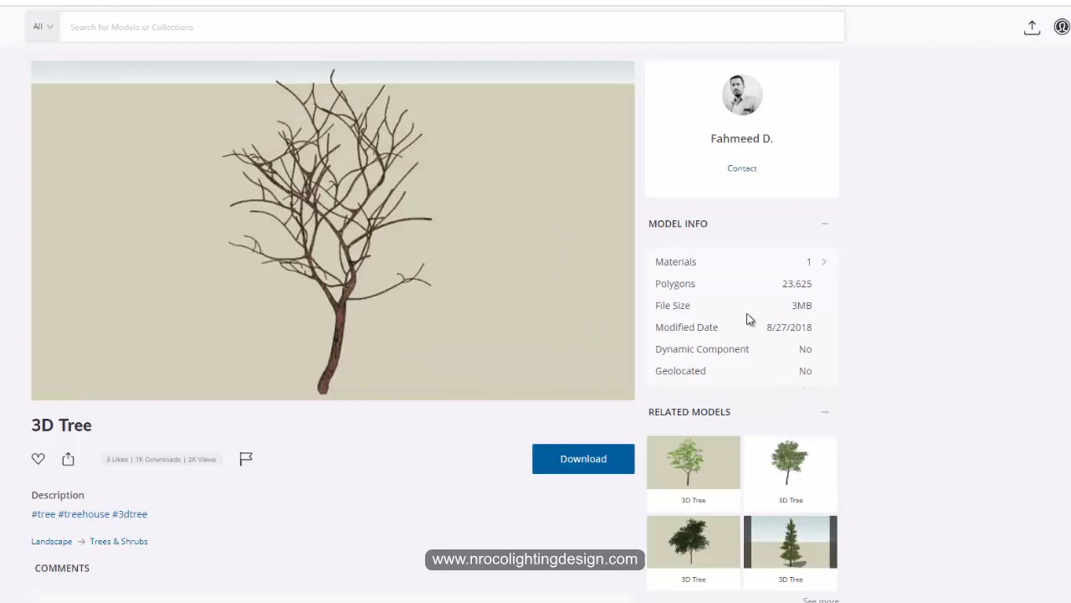
mouse_move(391, 204)
Return to the green-leafed 3D Tree model, load its 3D preview and show its download formats
click(696, 471)
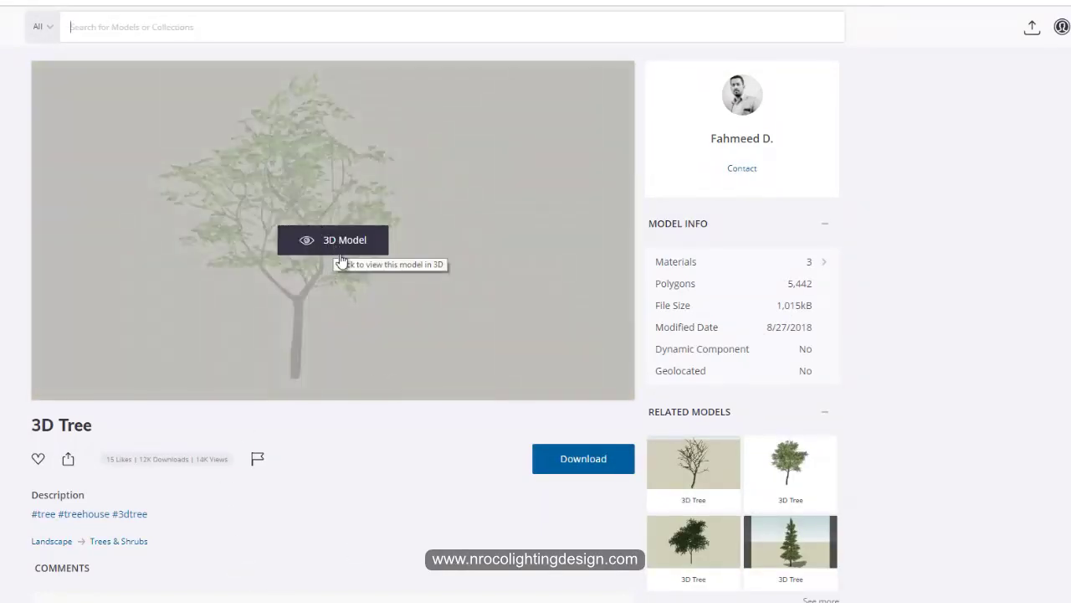
click(351, 251)
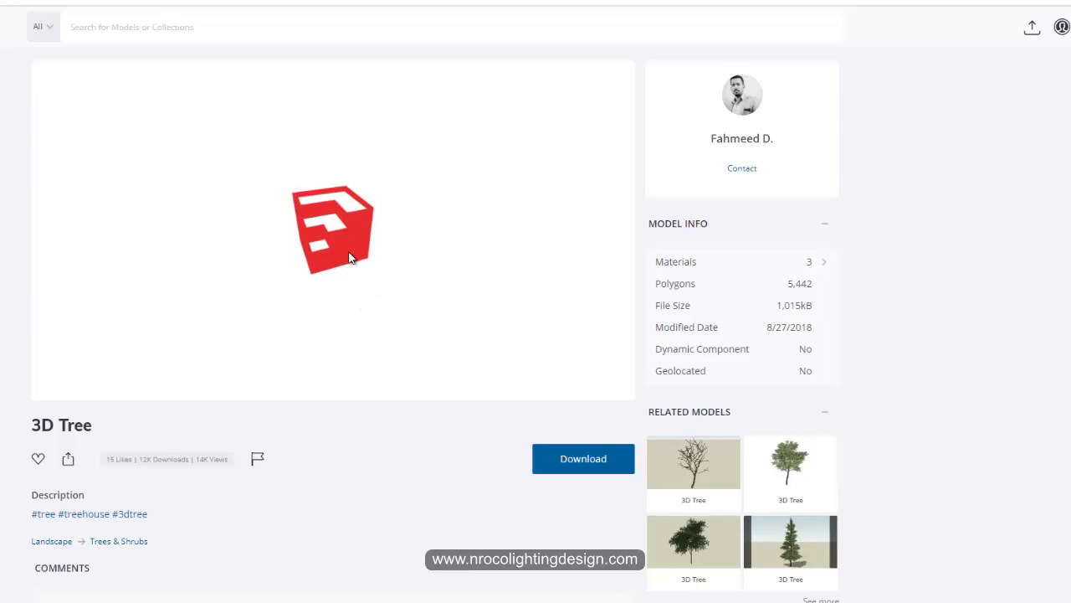
click(623, 464)
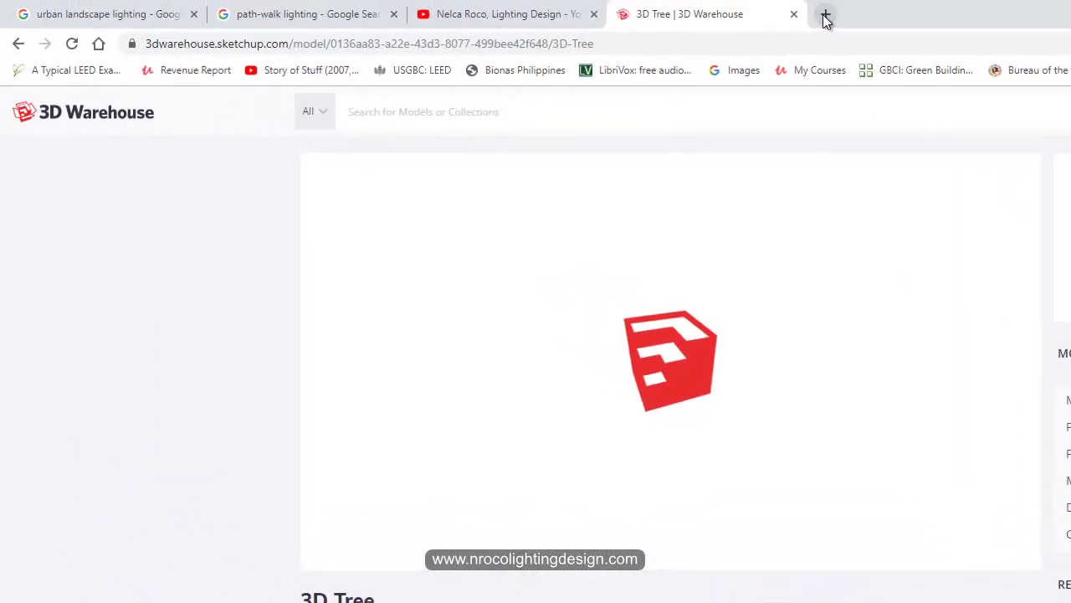
Open the pCon.planner website, pcon-planner.com/en/, in a new browser tab
click(825, 16)
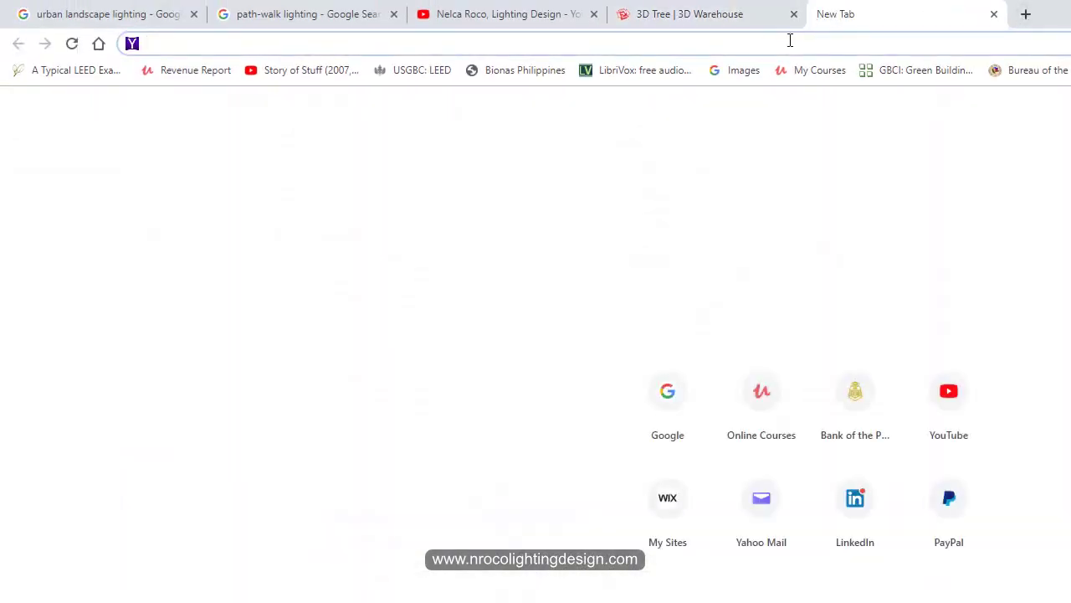
text(pcon)
key(Return)
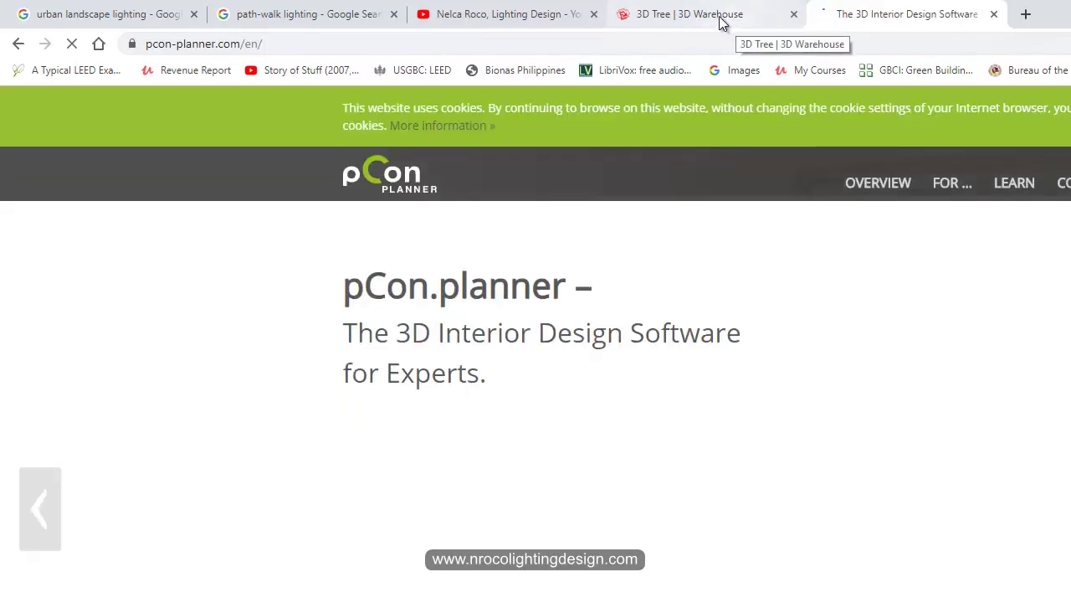
Return to the 3D Warehouse tree, orbit its preview, and download it as a SketchUp 2017 model saved to the Desktop as Tree+08
click(718, 17)
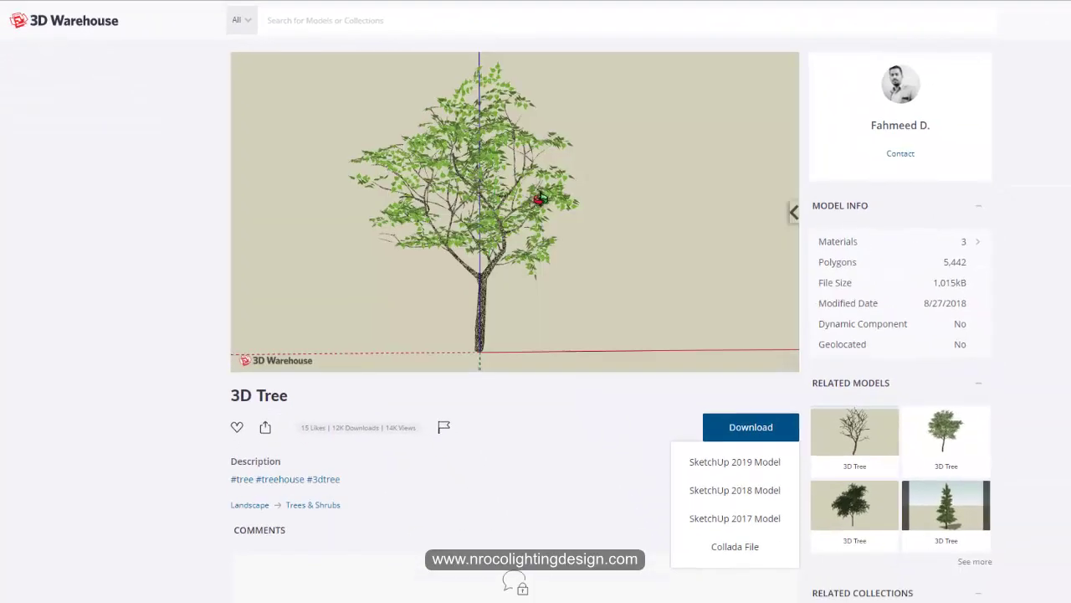
drag(568, 181, 310, 223)
mouse_move(581, 201)
mouse_down()
mouse_move(394, 159)
mouse_move(413, 234)
mouse_move(627, 201)
mouse_move(412, 228)
mouse_move(611, 251)
mouse_up()
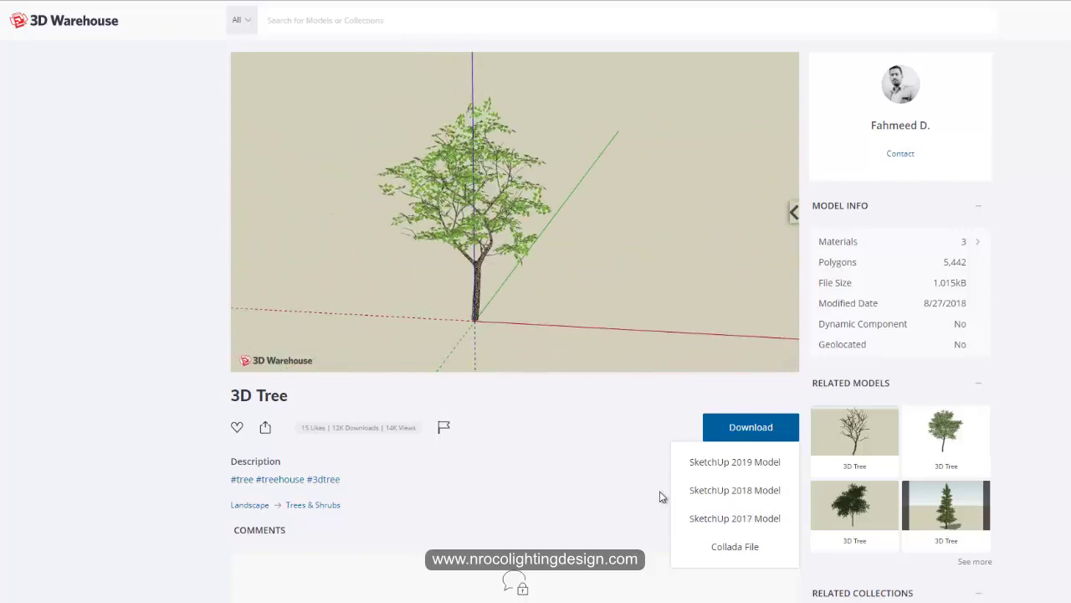
click(708, 530)
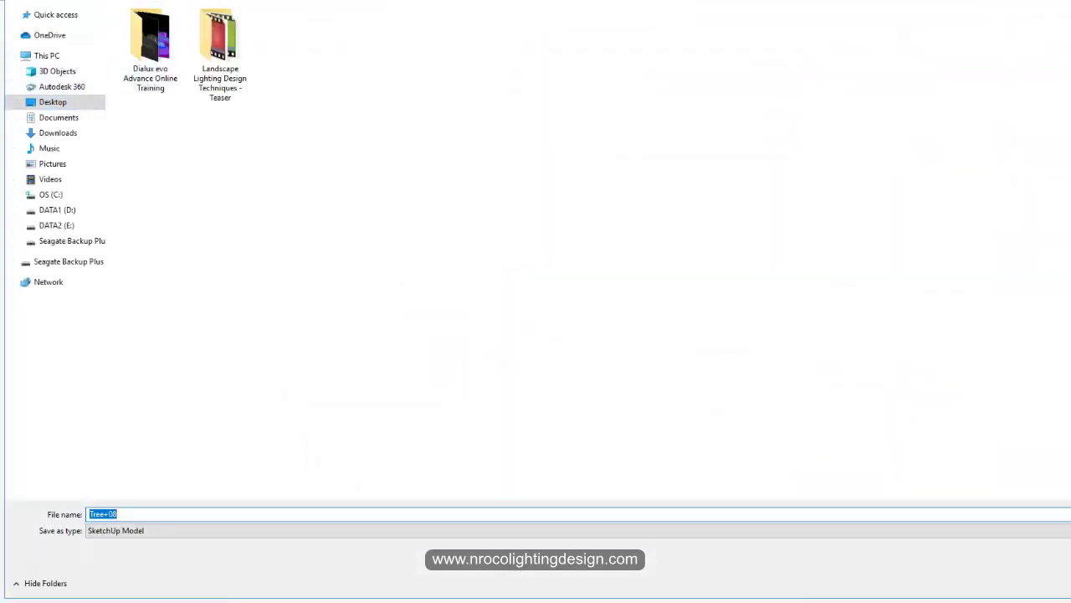
key(Return)
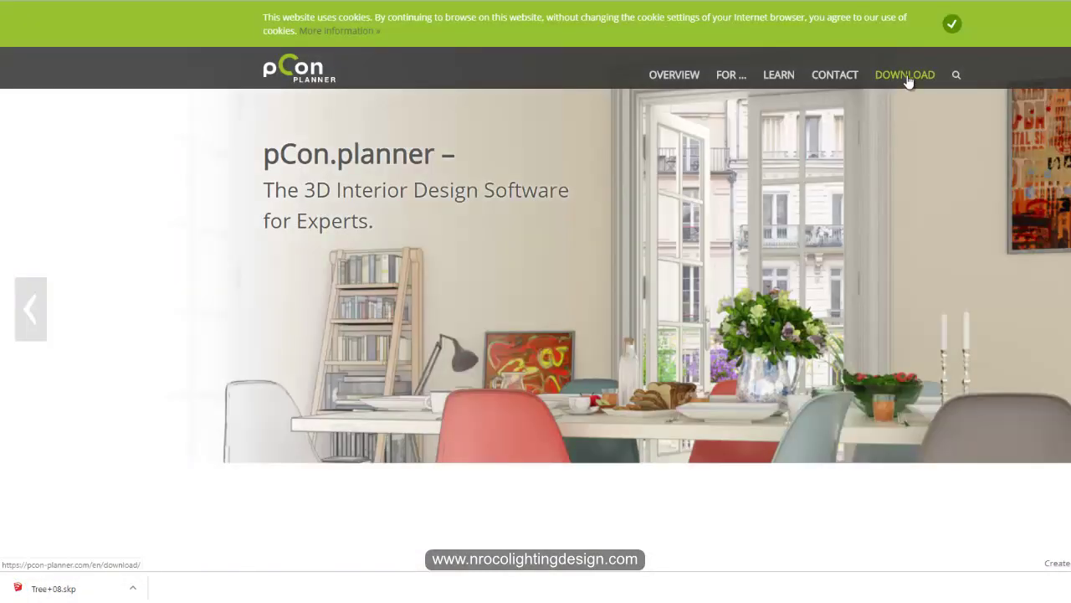
Show the Windows desktop and launch pCon.planner STD (64 bit)
click(878, 235)
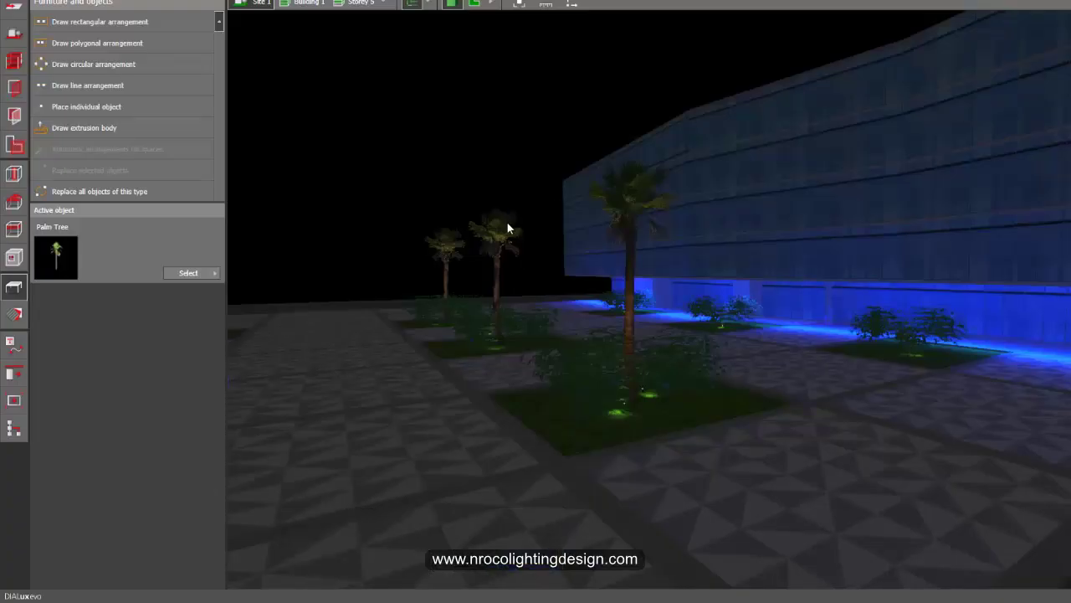
click(506, 221)
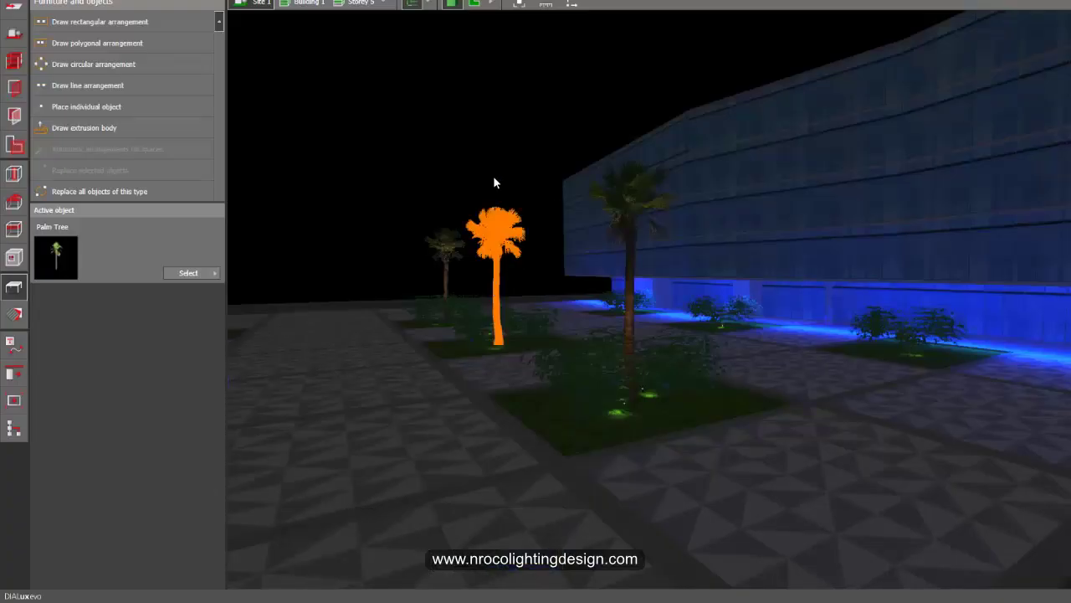
right_click(718, 599)
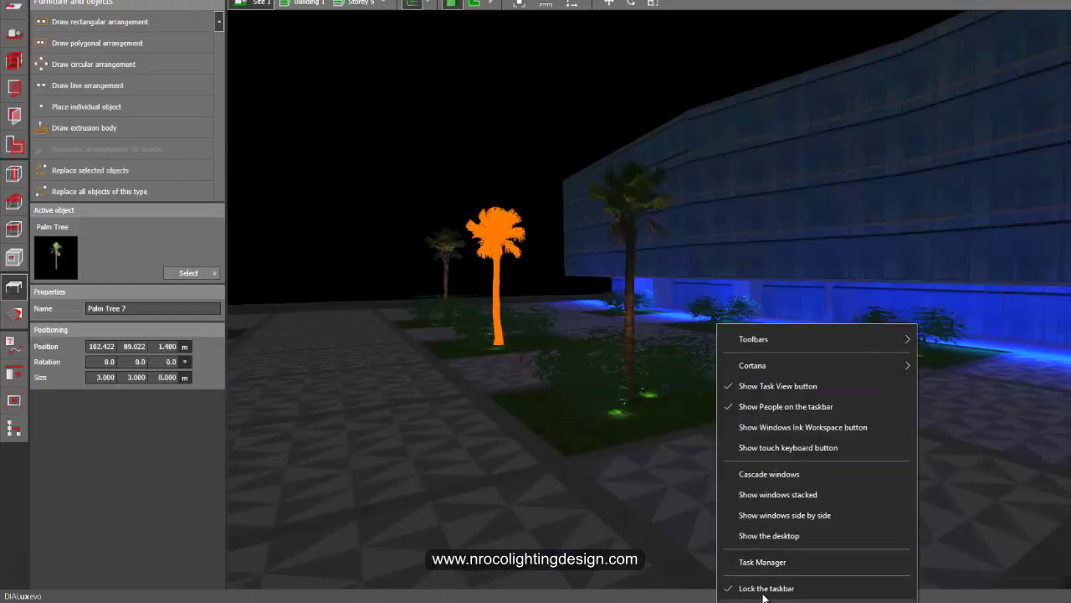
click(773, 535)
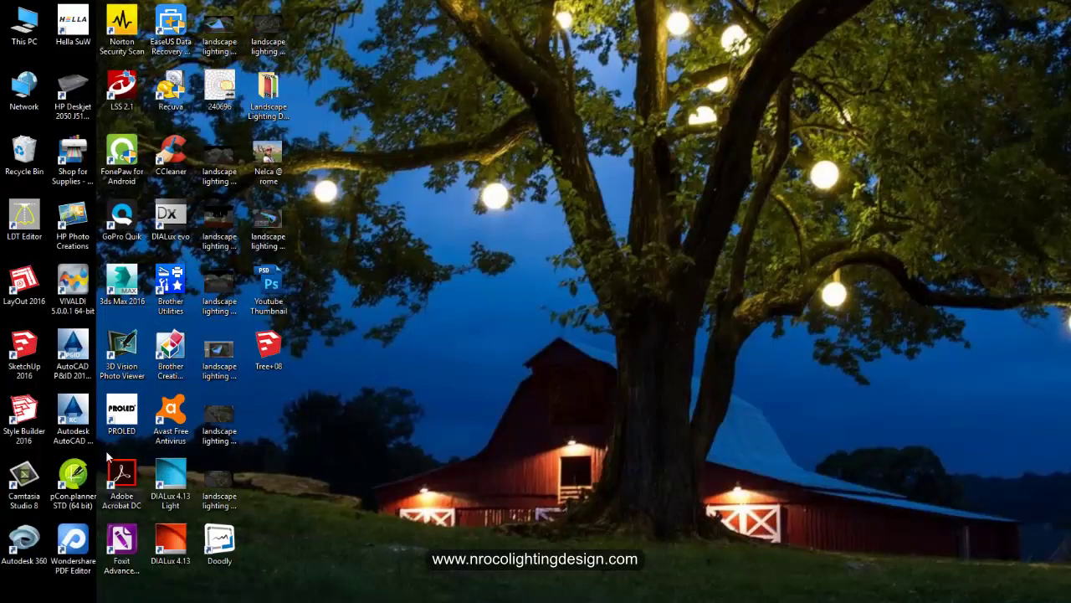
double_click(73, 482)
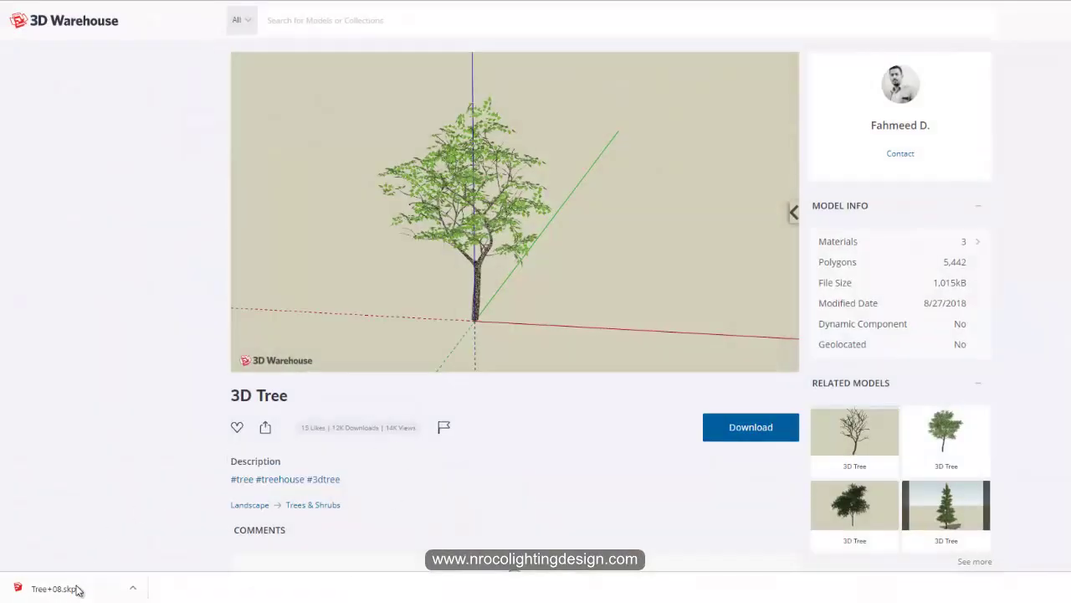
Show the downloaded Tree+08.skp in its folder, then switch to pCon.planner and dismiss the update notification
click(132, 587)
click(157, 547)
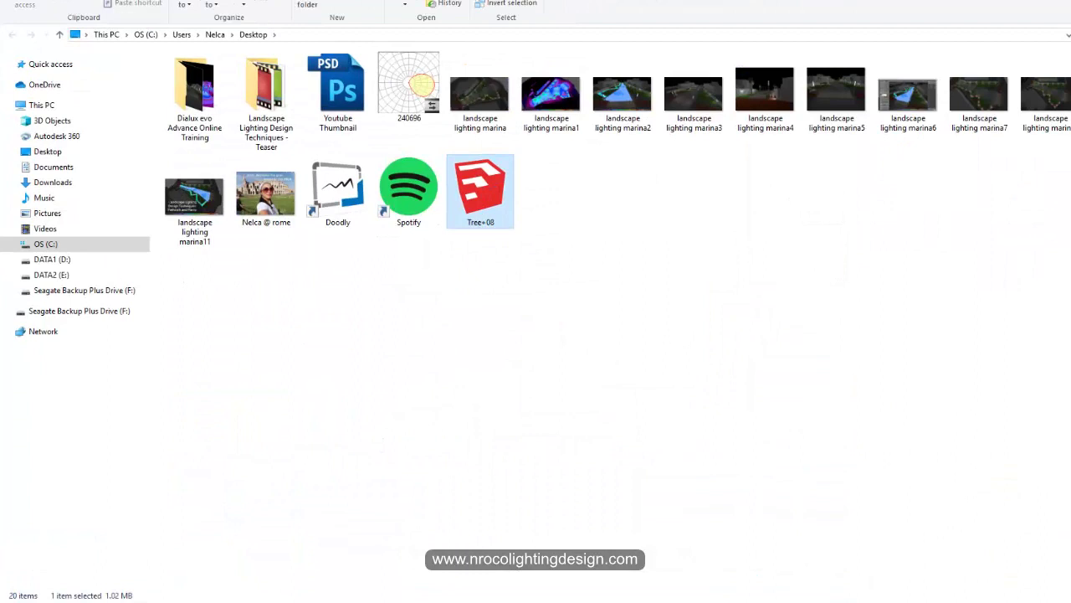
key(alt+Tab)
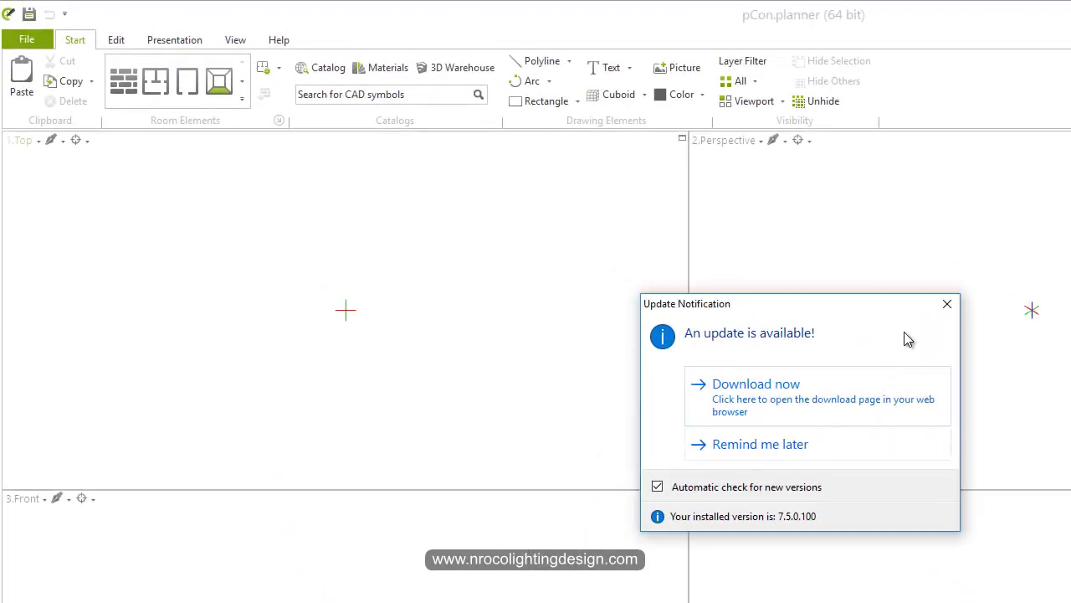
click(946, 305)
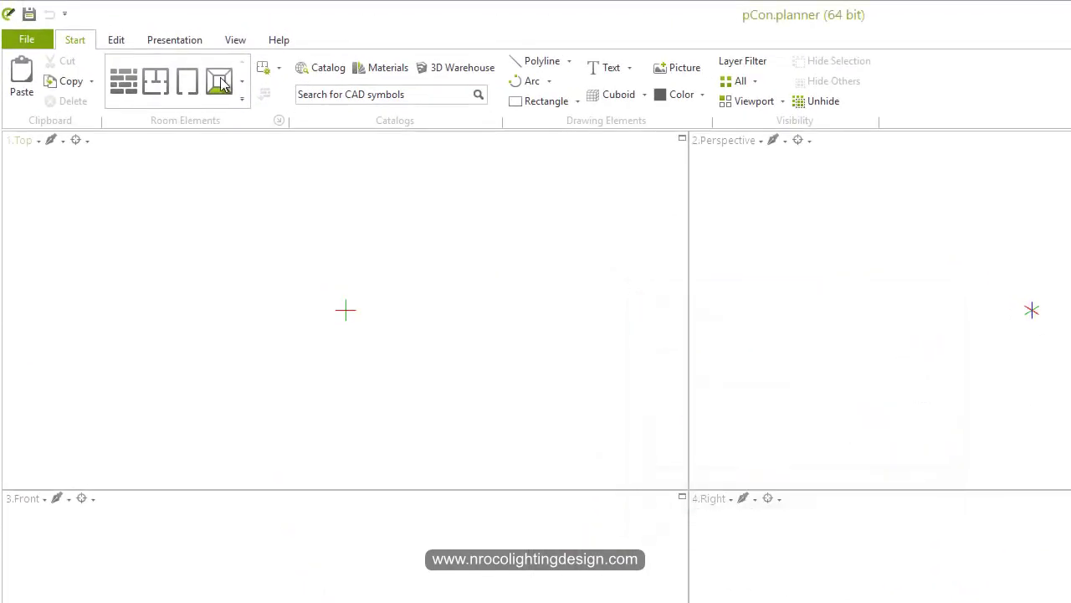
Import the Tree+08 SketchUp model from the Desktop into the empty drawing
click(27, 39)
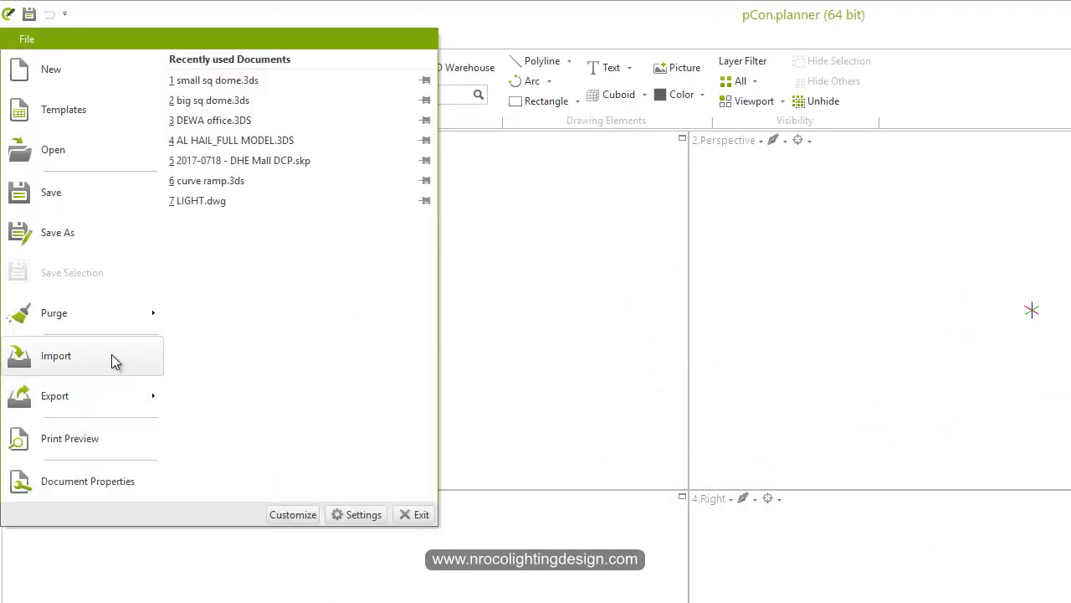
click(115, 360)
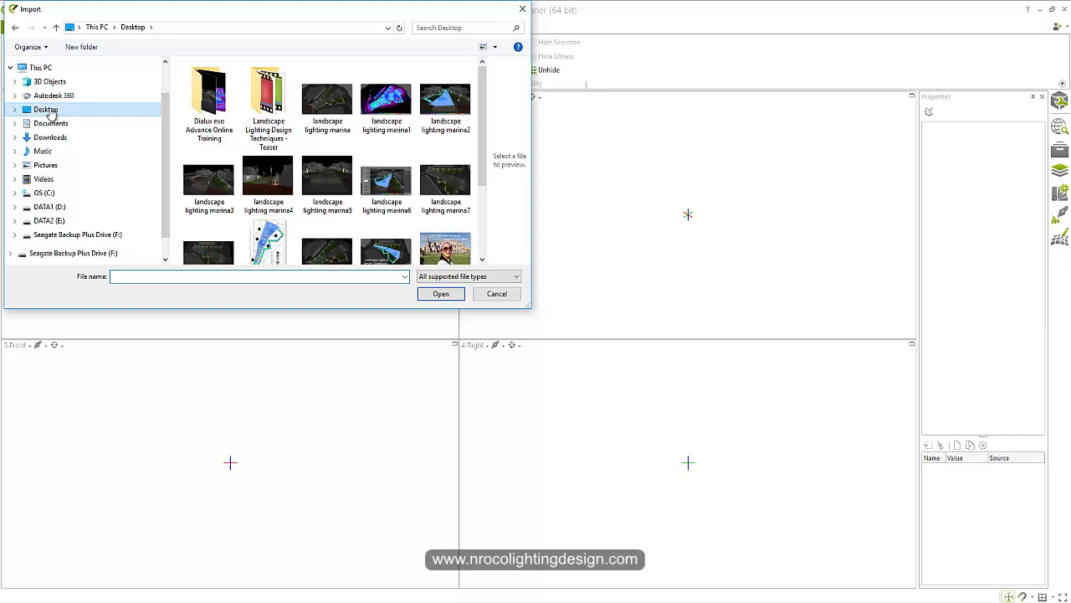
drag(481, 103, 495, 201)
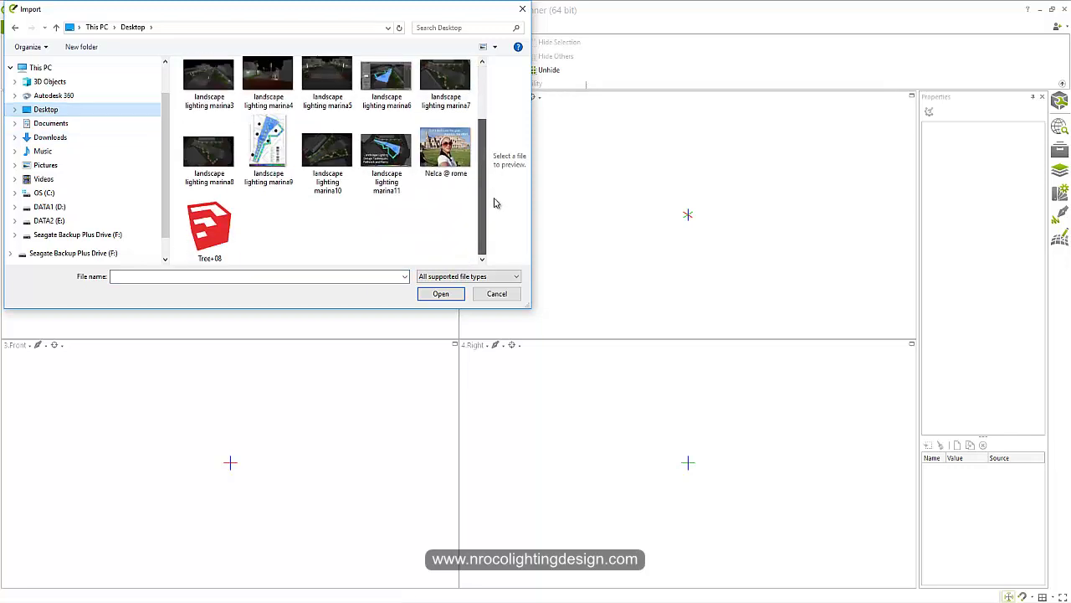
click(209, 230)
click(441, 294)
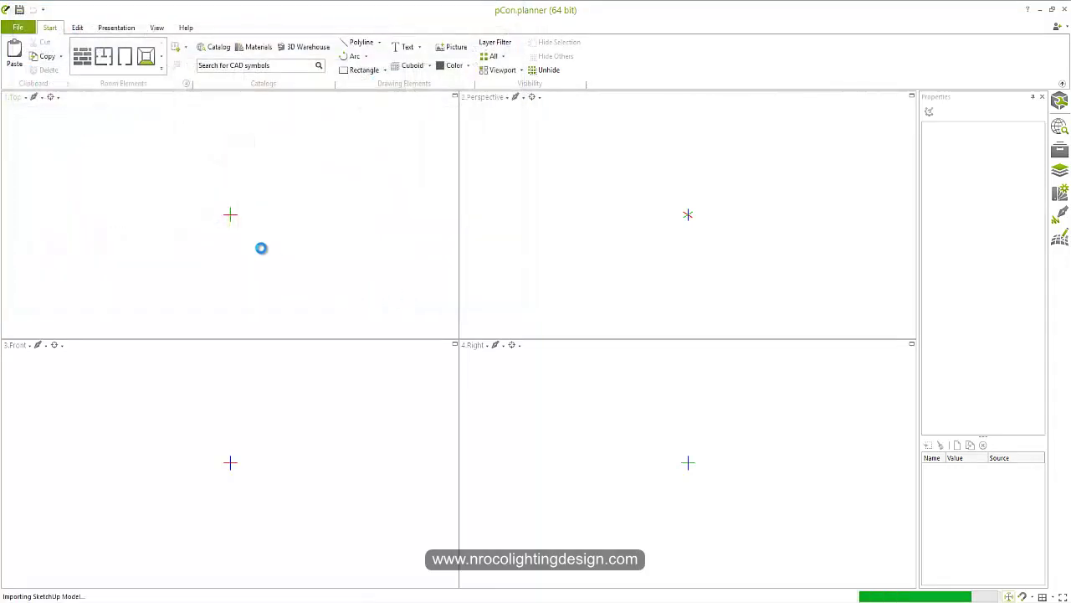
Scale the imported tree with Meter as base unit and a height of 2.28 m, and place it in the top view
click(536, 291)
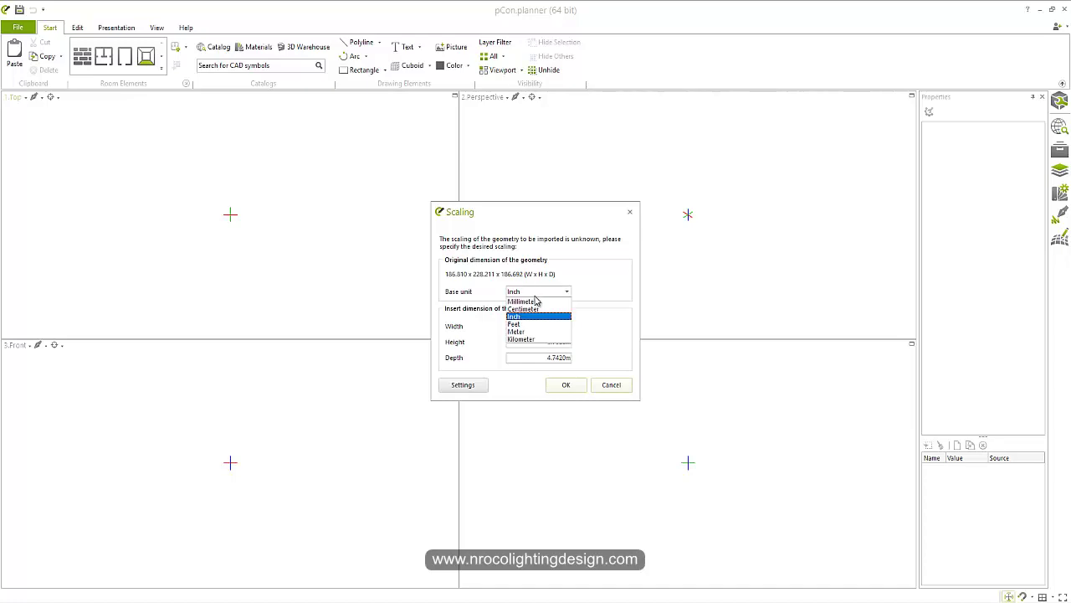
click(533, 338)
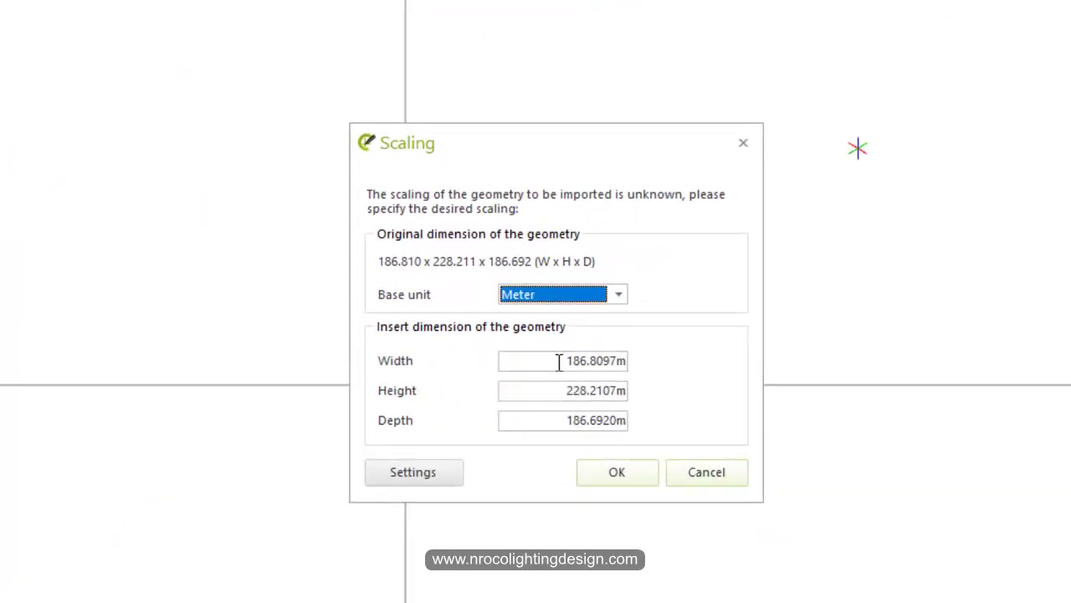
click(553, 387)
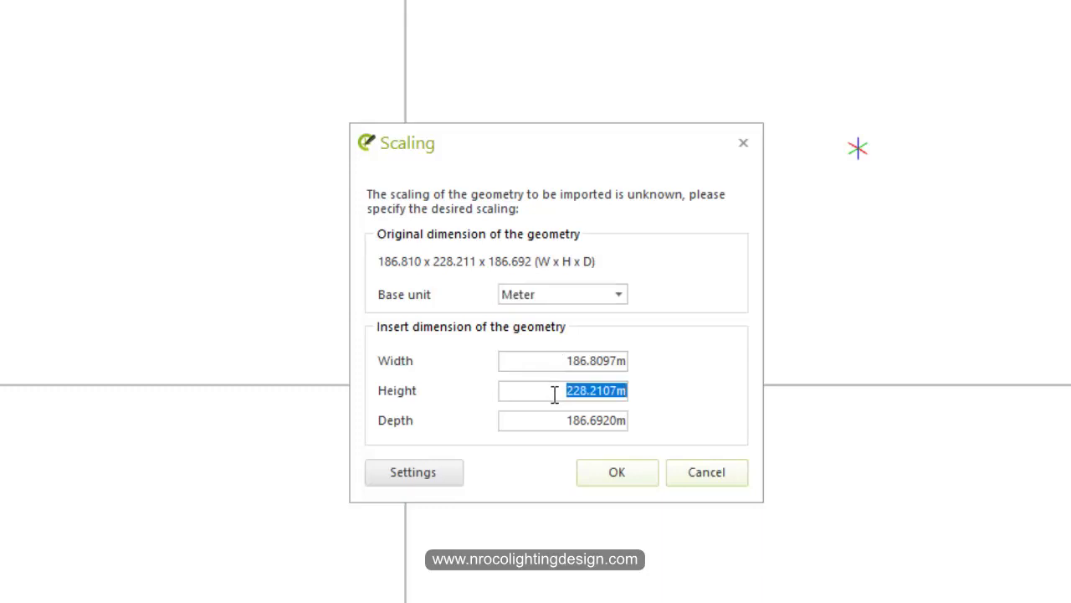
text(2.28)
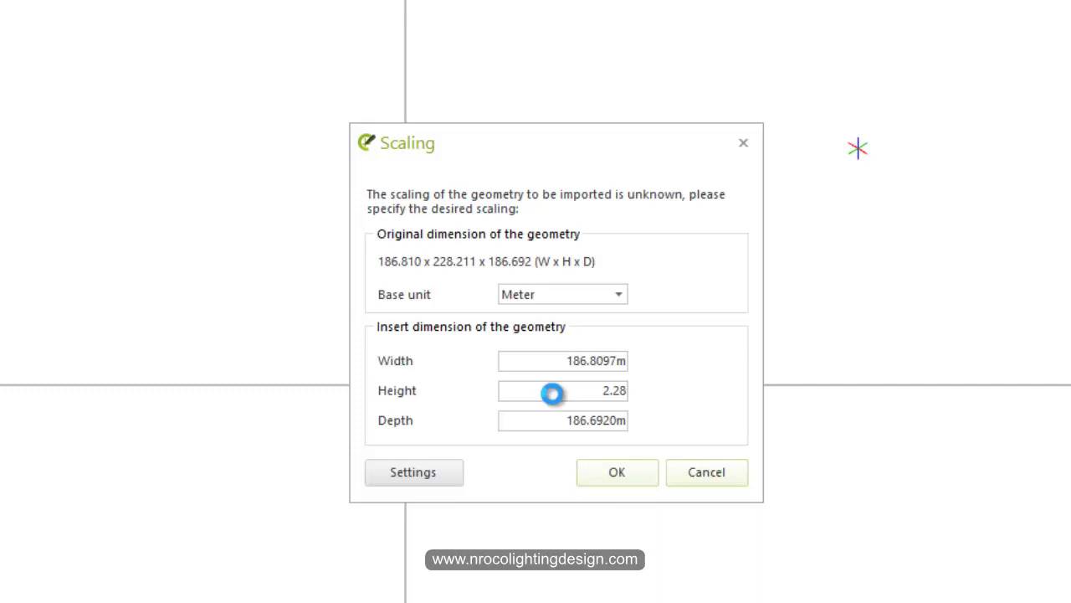
key(Return)
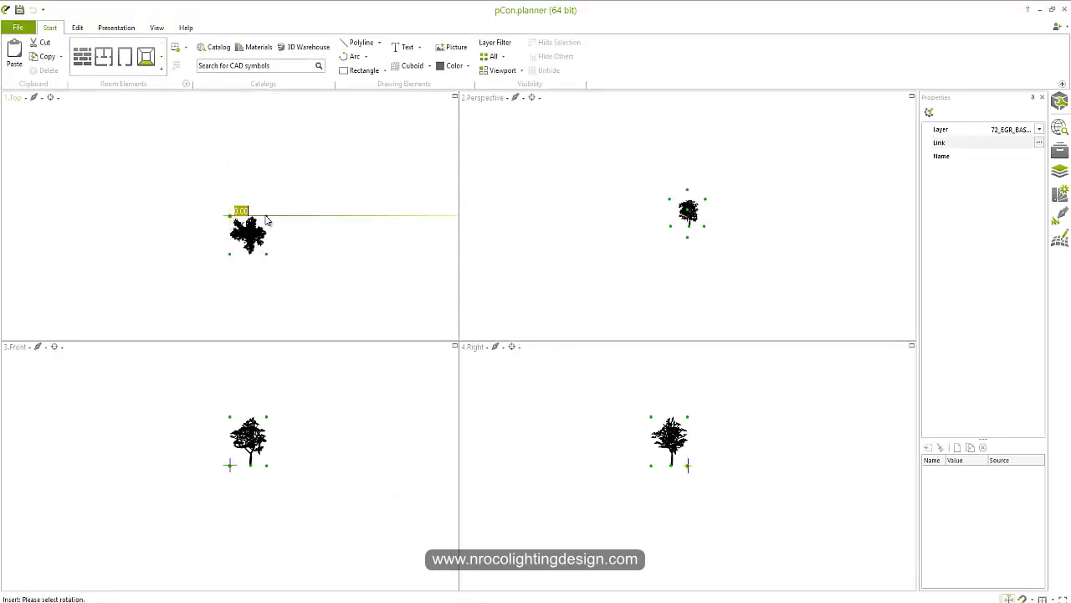
click(300, 220)
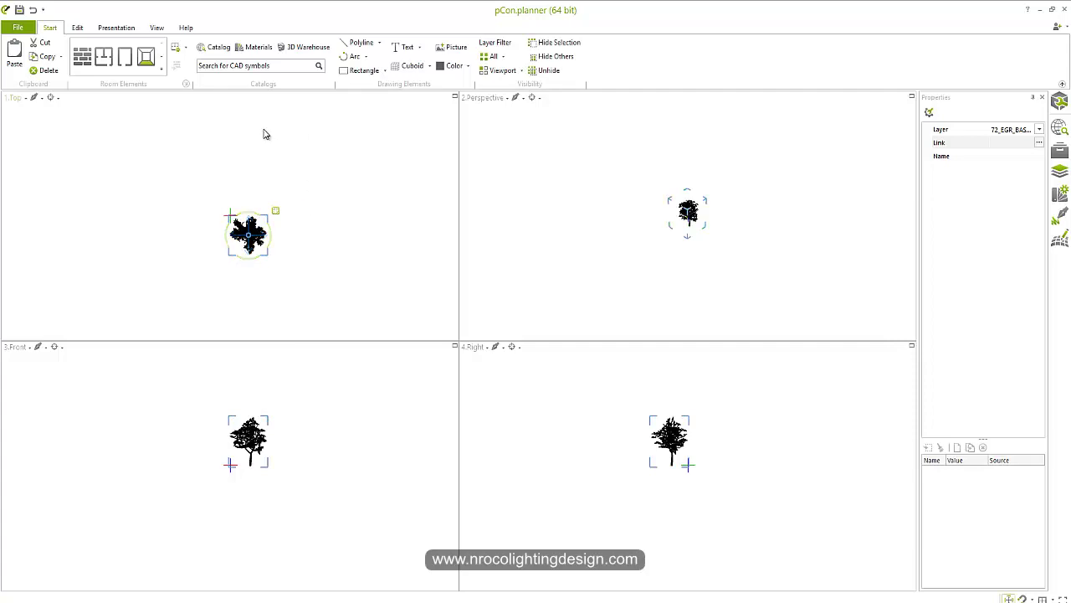
Fit the tree to every viewport with Zoom All Extents and orbit the perspective view to inspect the model from several angles
click(156, 29)
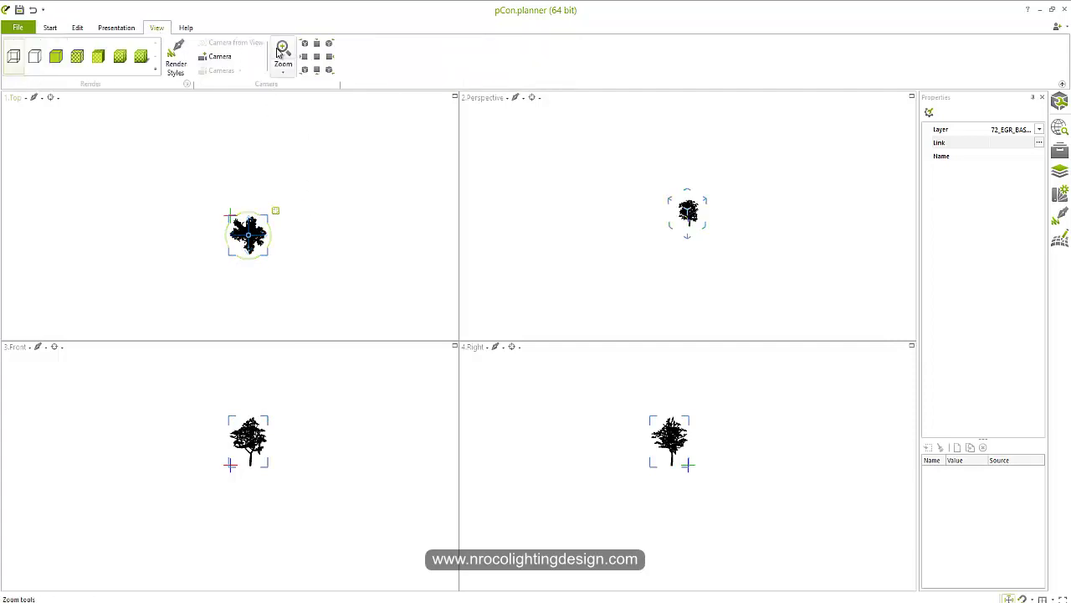
click(287, 74)
click(317, 175)
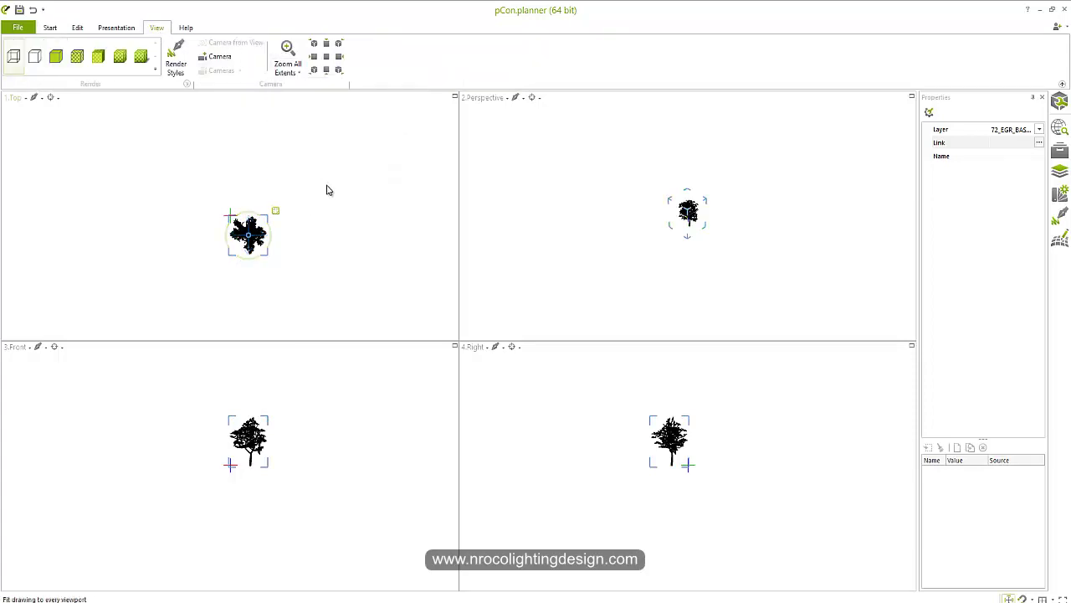
click(532, 97)
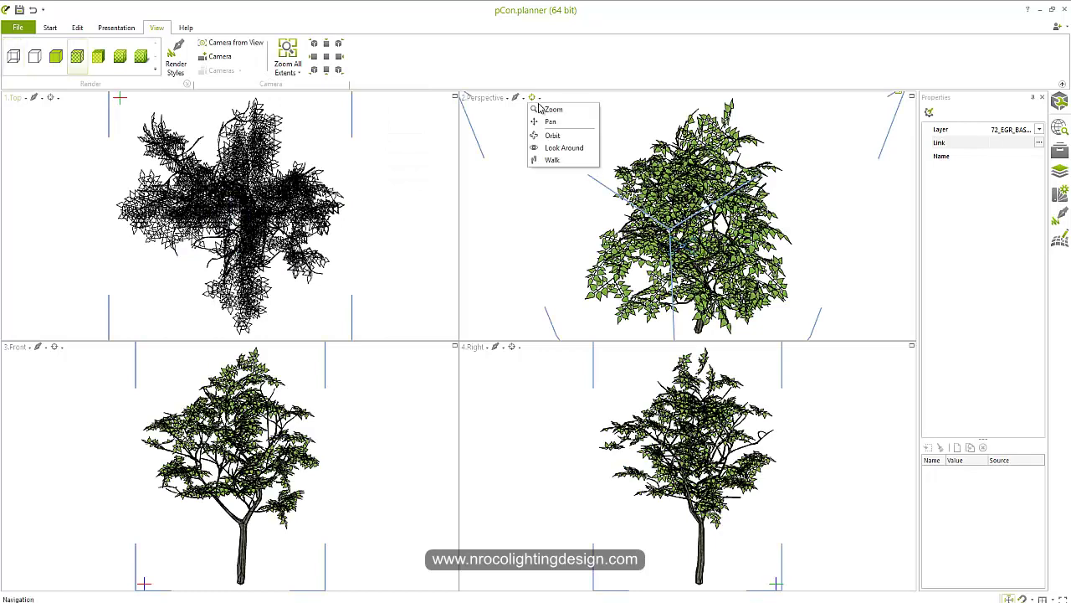
click(560, 138)
drag(656, 228, 619, 168)
scroll(647, 214, down, 5)
drag(696, 262, 615, 251)
scroll(761, 257, up, 3)
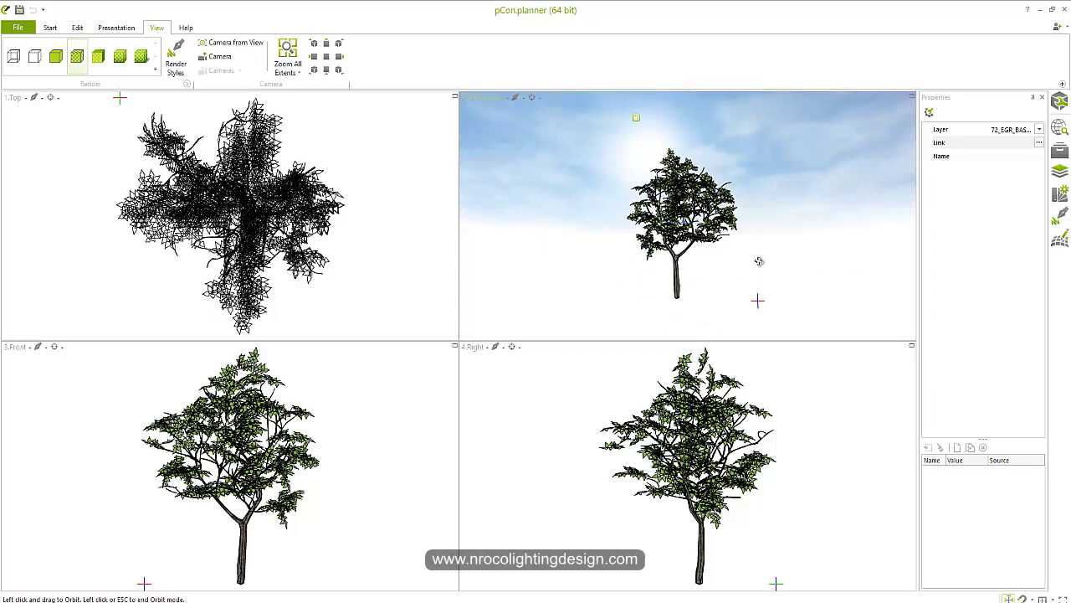
drag(759, 260, 756, 184)
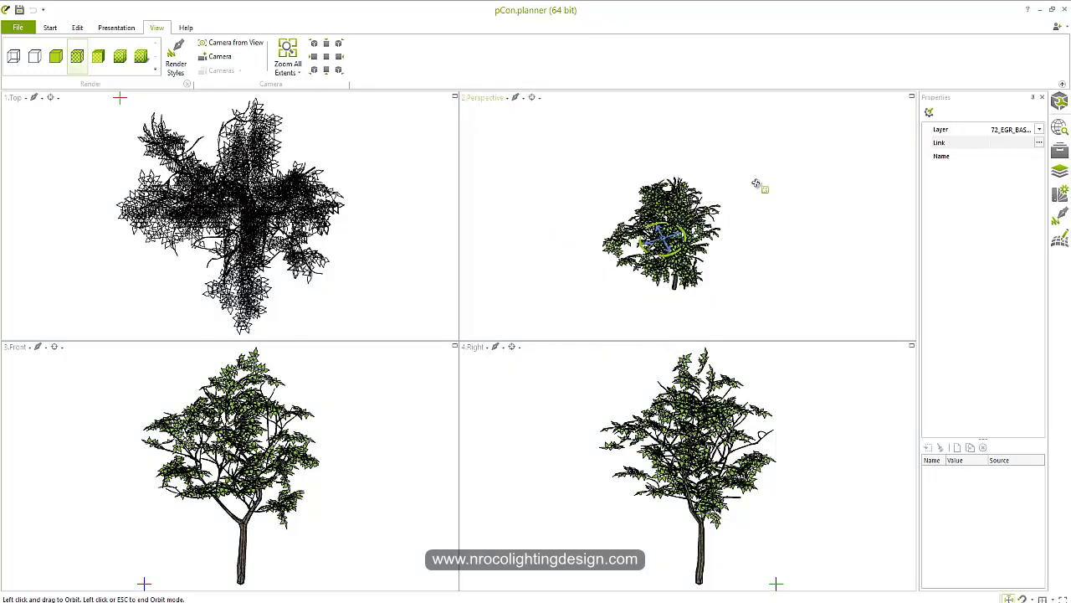
drag(748, 147, 630, 224)
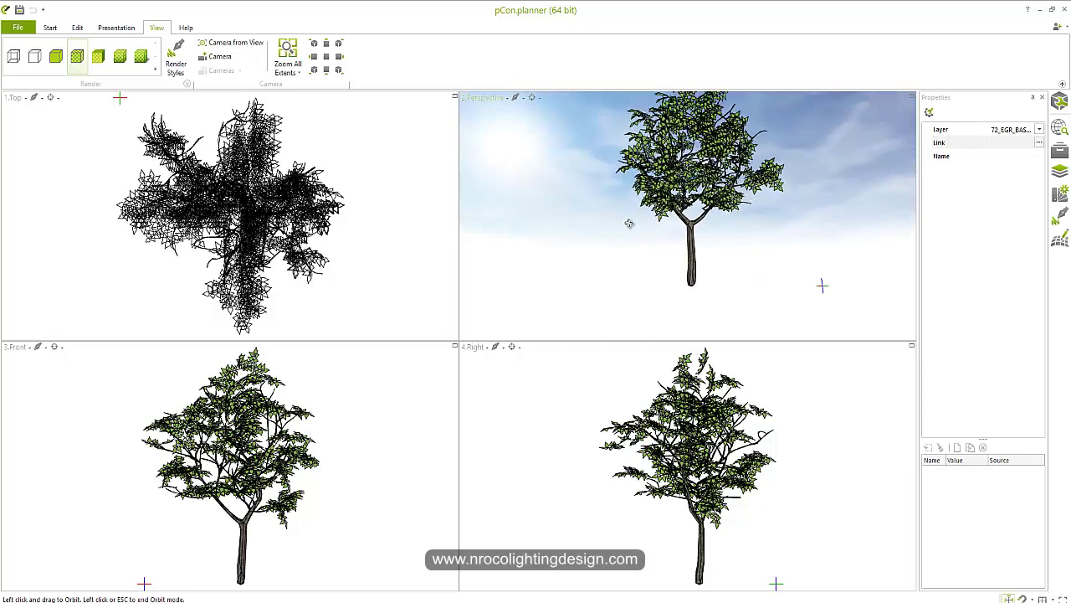
mouse_move(607, 187)
mouse_down()
mouse_move(545, 158)
mouse_move(645, 179)
mouse_move(646, 108)
mouse_move(631, 108)
mouse_move(638, 171)
mouse_move(579, 196)
mouse_move(612, 192)
mouse_up()
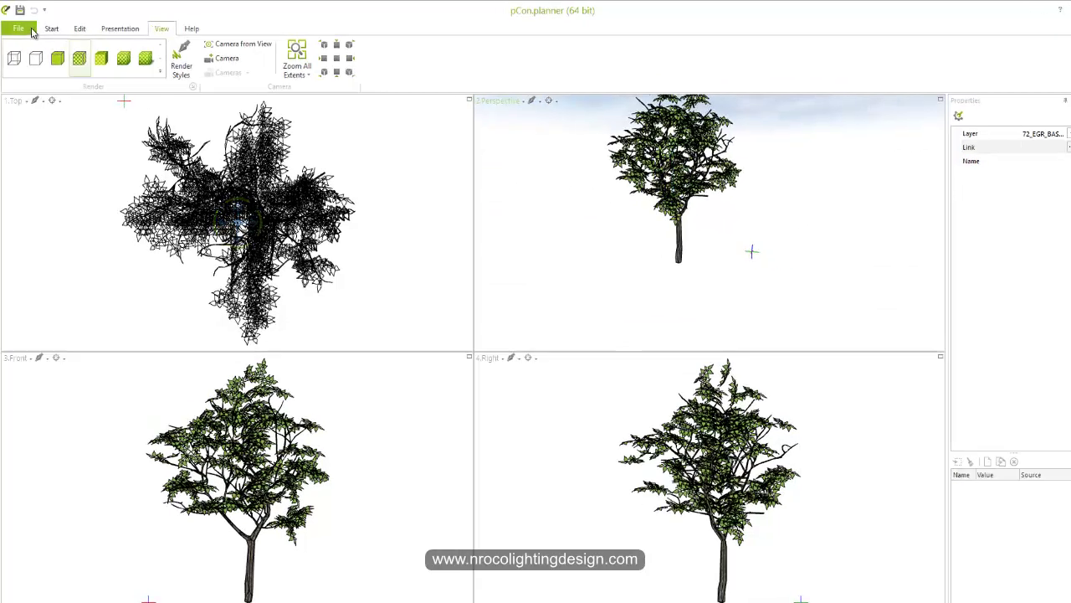
Export the drawing's geometry to the Desktop as a 3D Studio (*.3ds) file named Tree, keeping the default 3DS export options
click(18, 28)
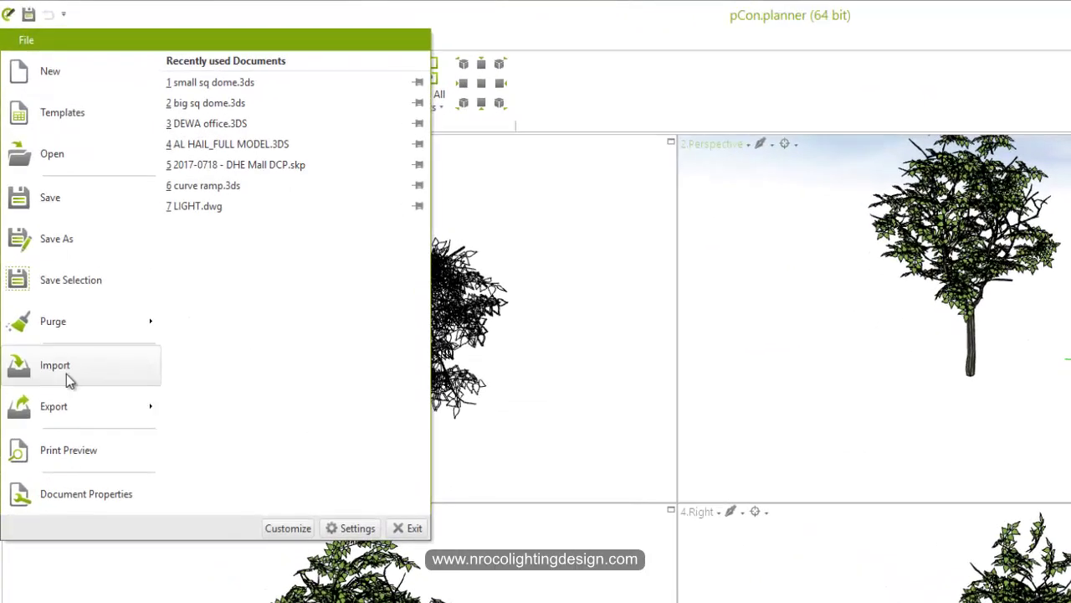
mouse_move(74, 411)
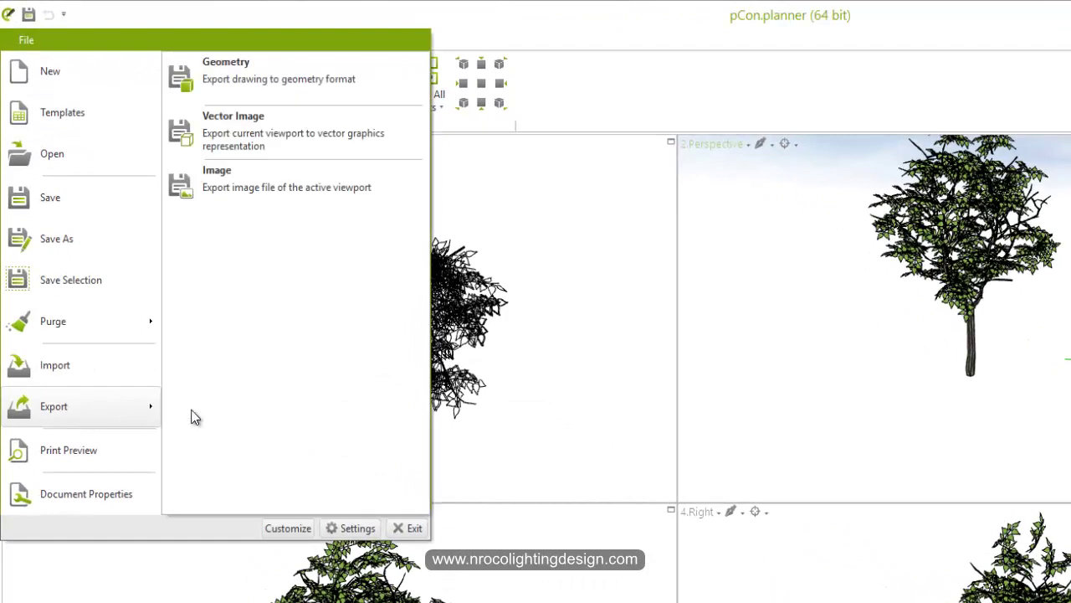
click(275, 82)
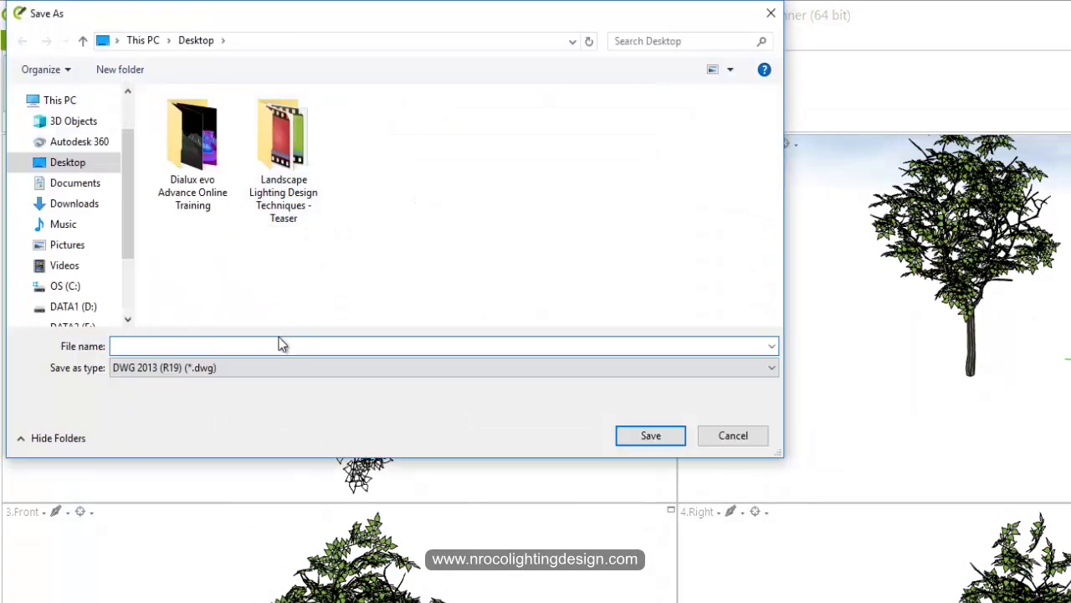
click(212, 376)
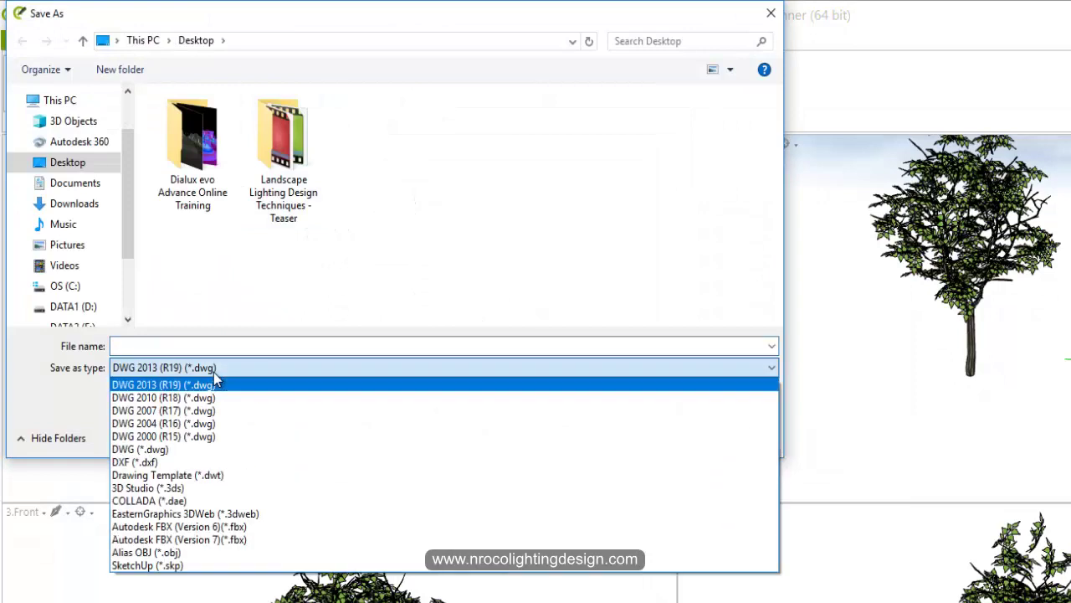
click(173, 489)
click(171, 346)
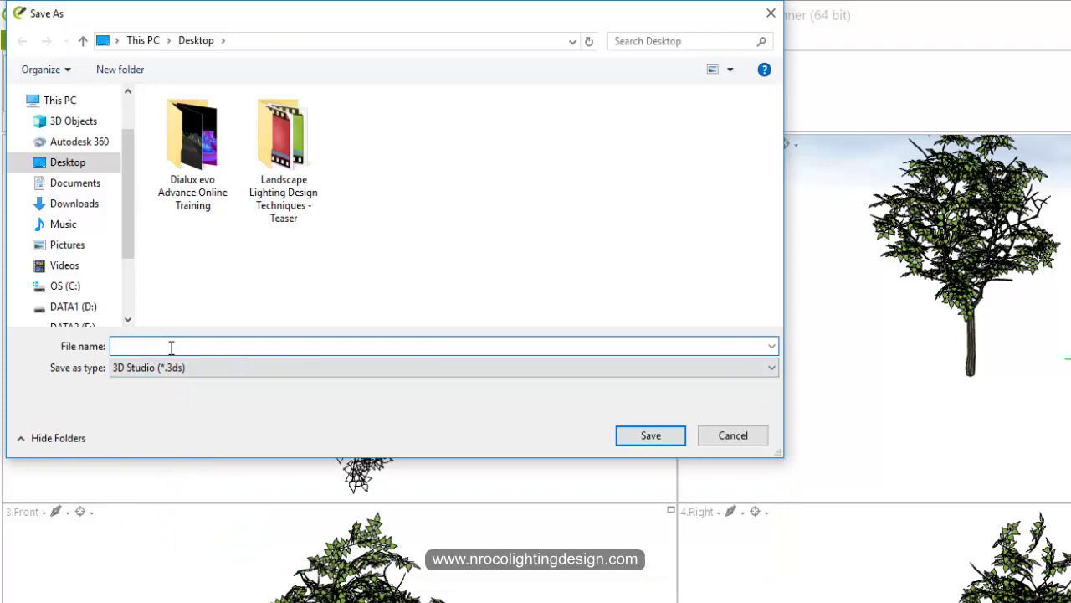
text(Tree)
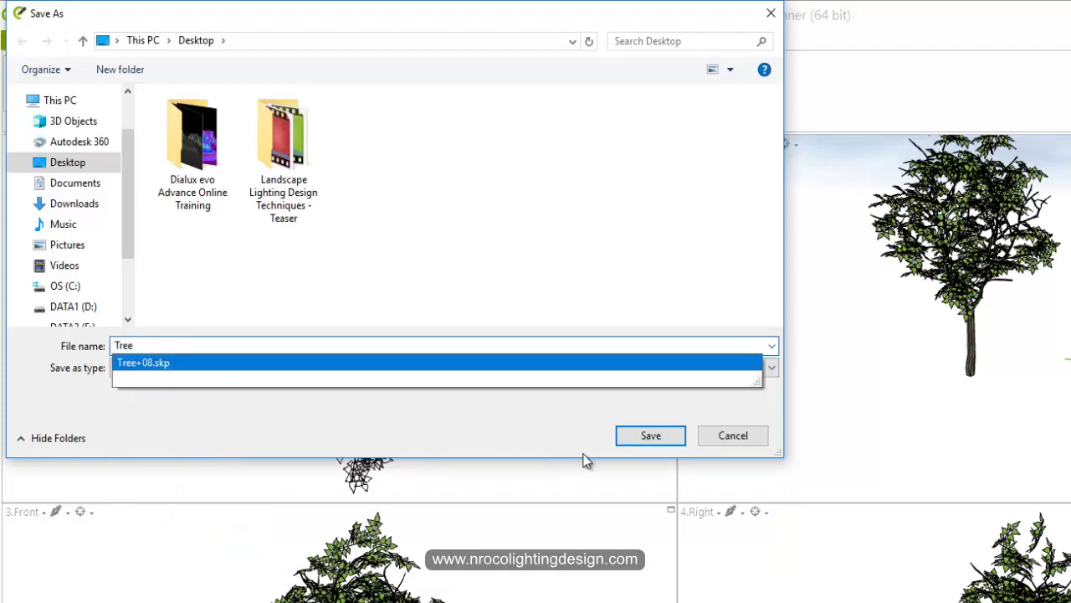
click(632, 436)
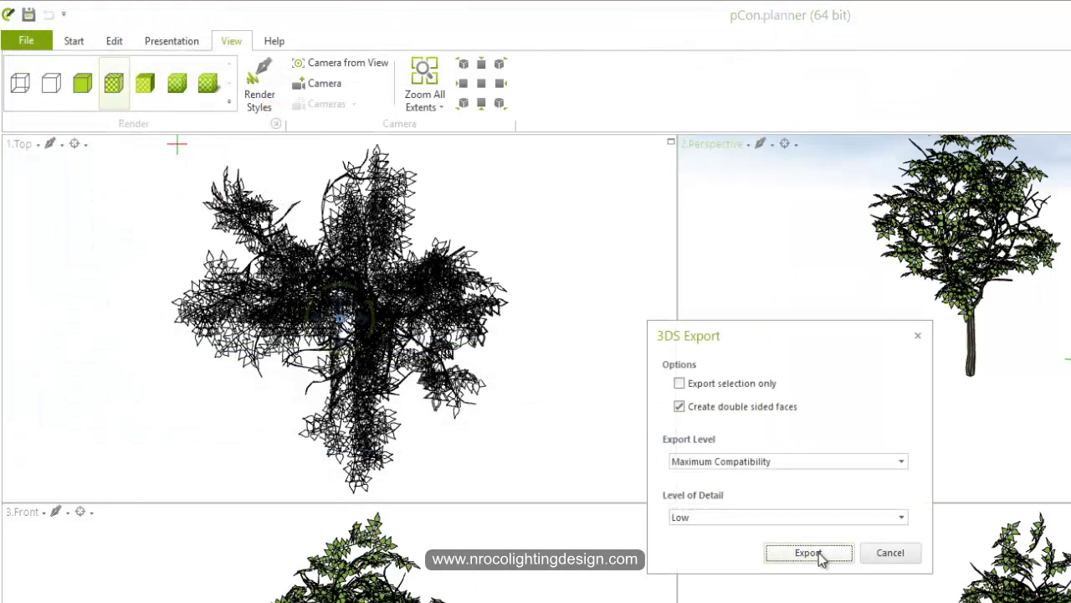
click(809, 556)
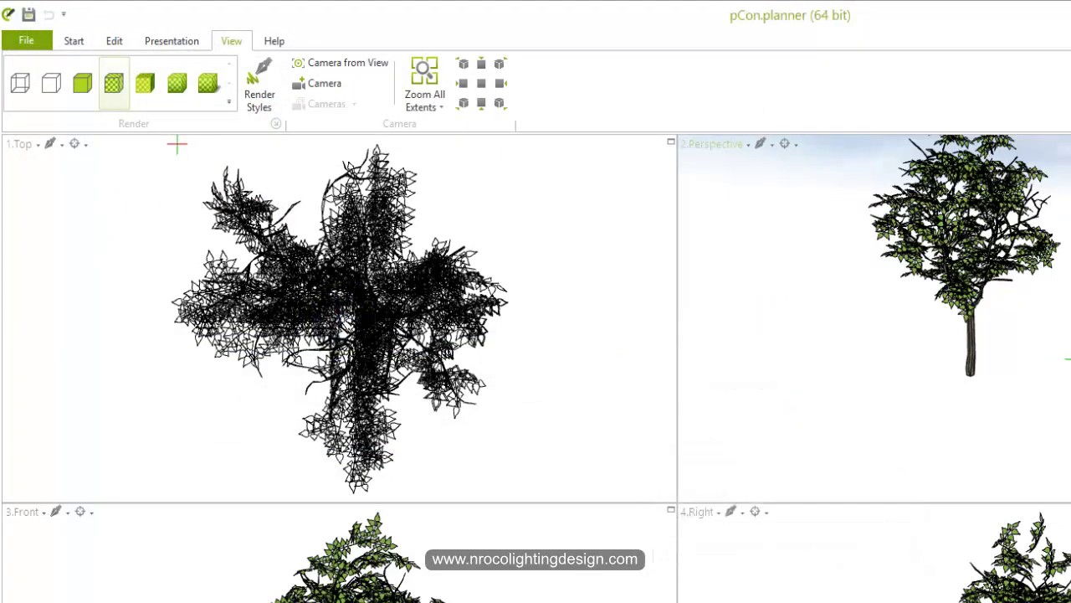
Switch to the Desktop folder in File Explorer and check the exported Tree file with its leaf and bark texture images
key(alt+Tab)
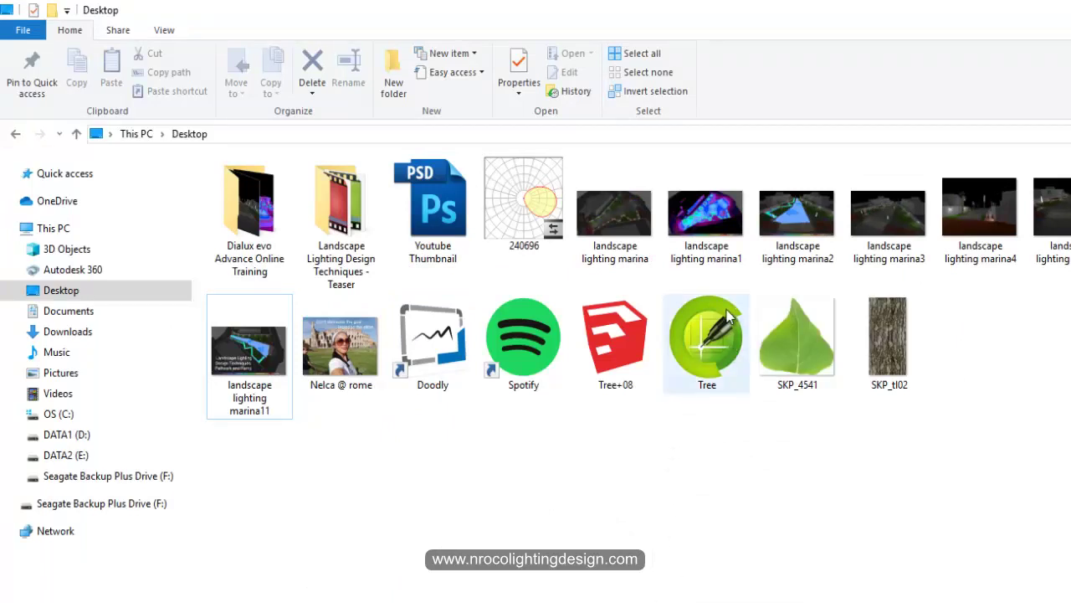
click(800, 344)
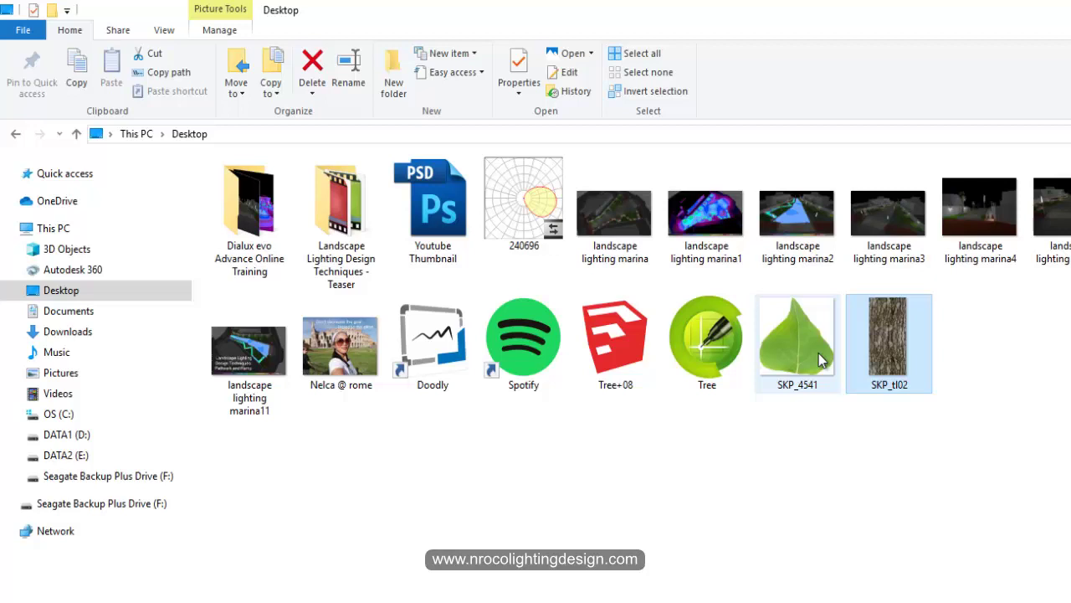
Switch to the Marina landscaping project in DIALux evo and inspect the central road, lawns and palm trees in 3D
click(889, 359)
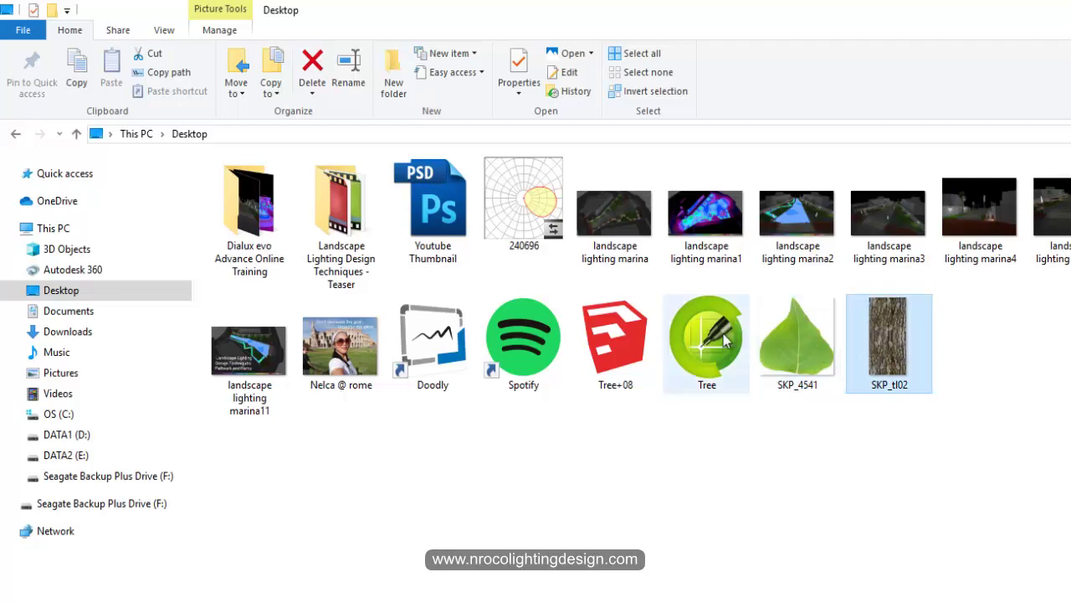
click(710, 485)
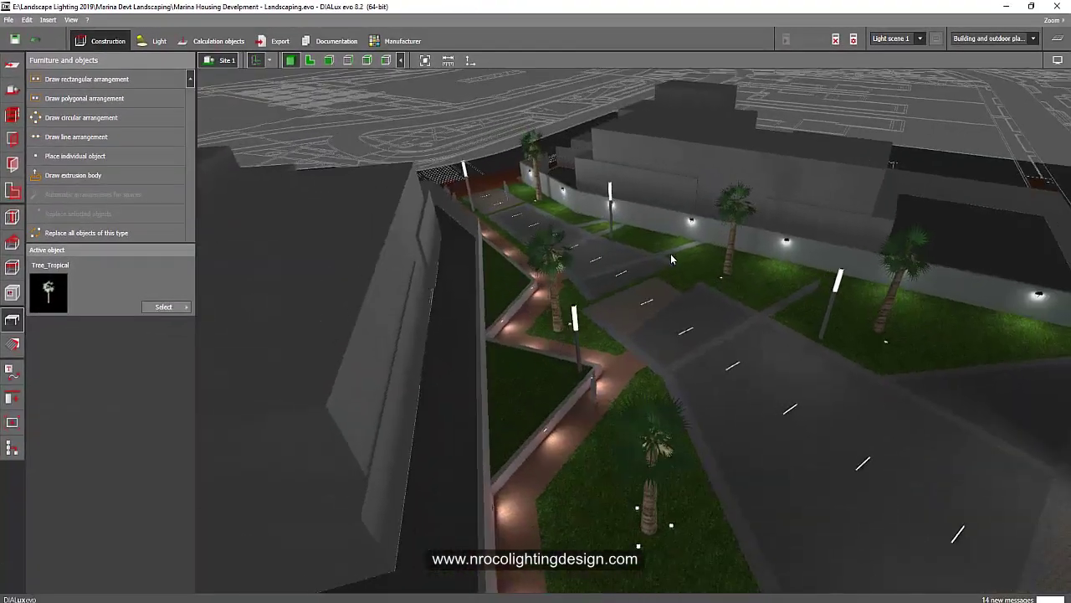
right_drag(670, 253, 557, 297)
scroll(581, 243, down, 3)
scroll(554, 294, up, 3)
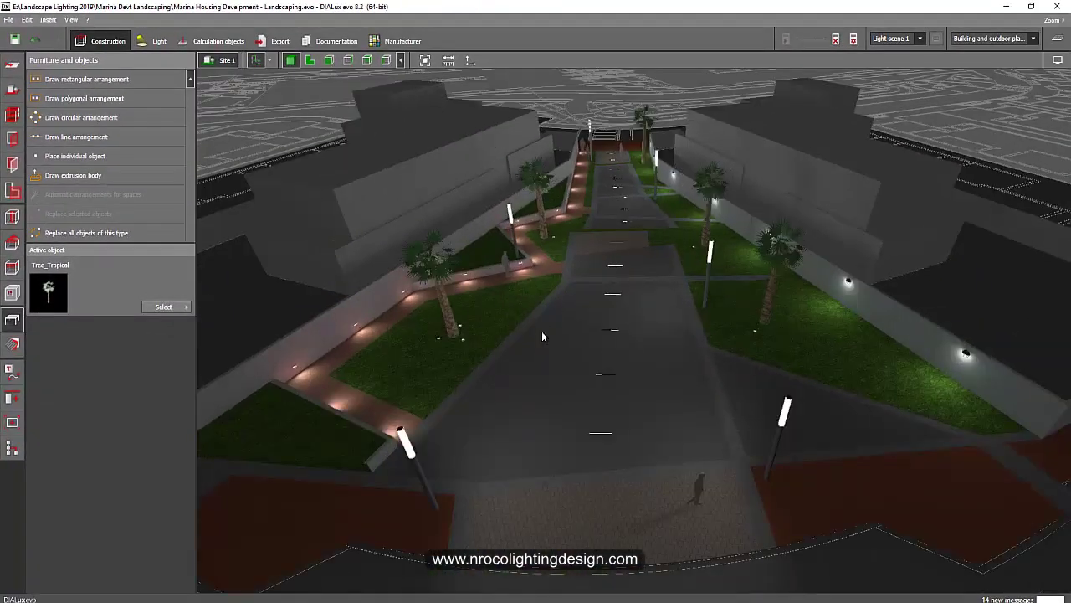
scroll(542, 336, up, 2)
right_drag(542, 336, 548, 314)
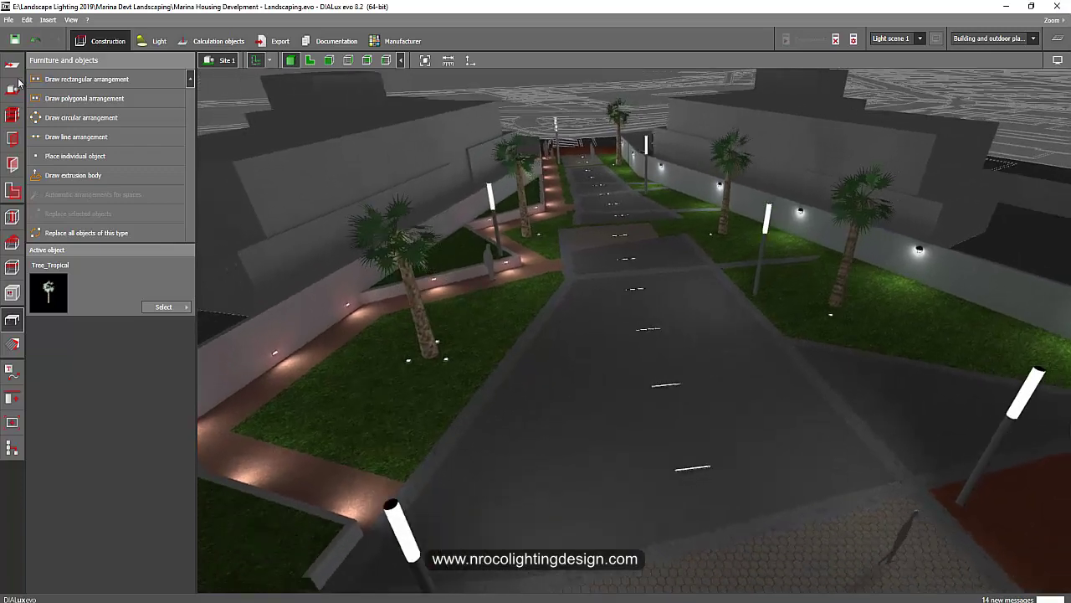
Import the Tree 3DS file from the Desktop into the project, accepting that the existing results become invalid
click(8, 20)
mouse_move(36, 106)
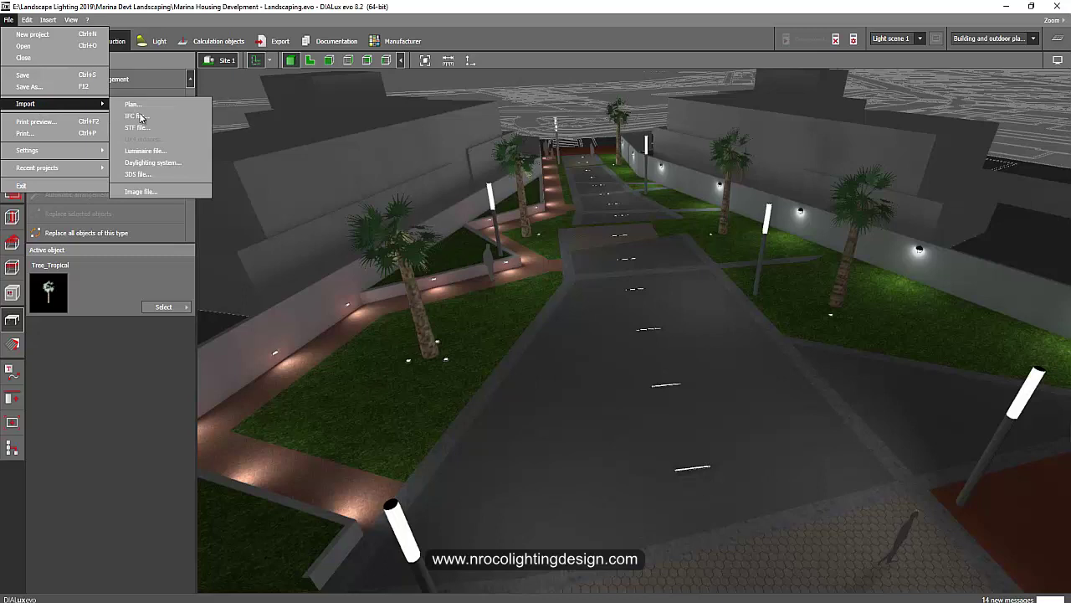
click(136, 175)
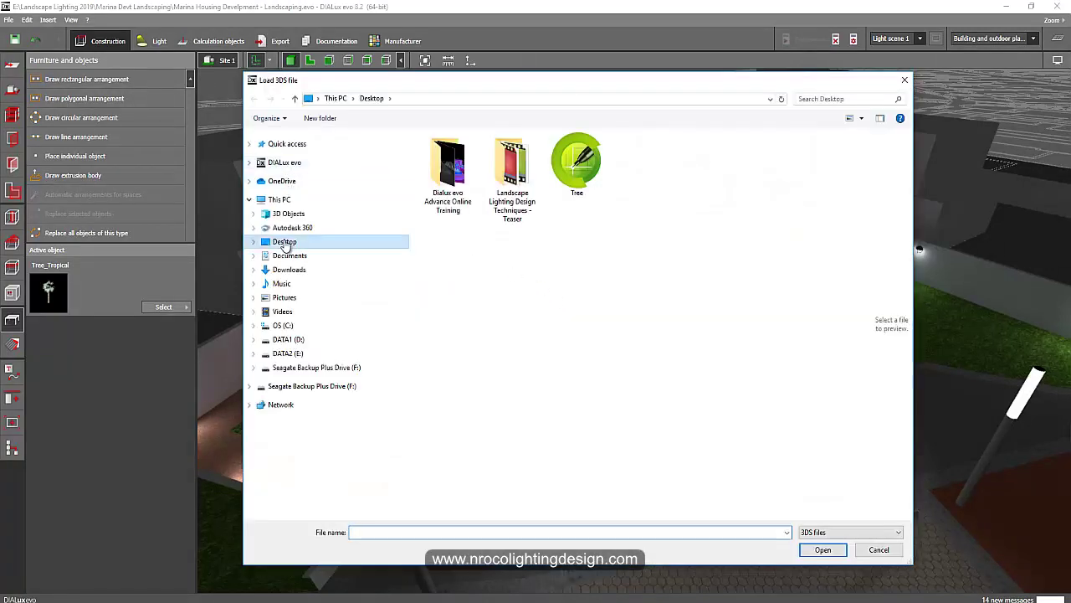
click(575, 172)
click(839, 552)
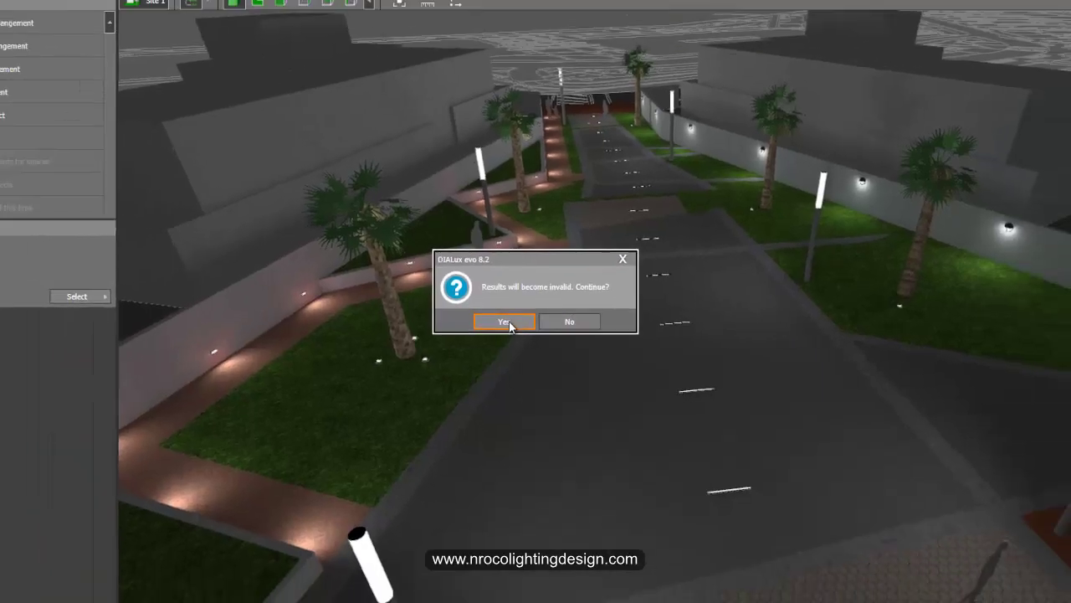
click(504, 316)
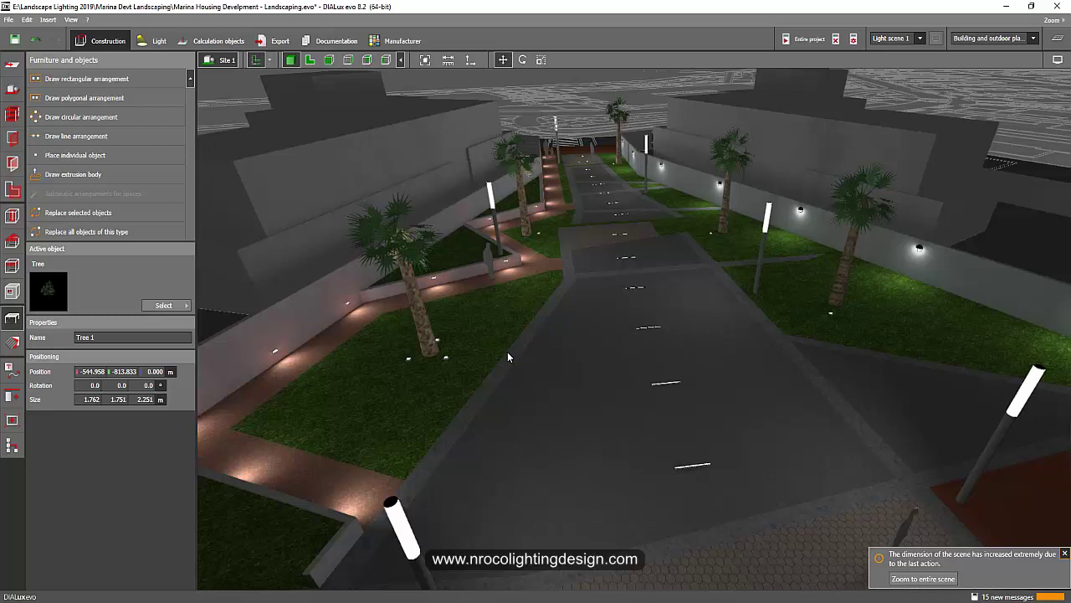
Locate the imported tree outside the site and move it in the floor plan to about X 9.280 m, Y 15.015 m
click(426, 60)
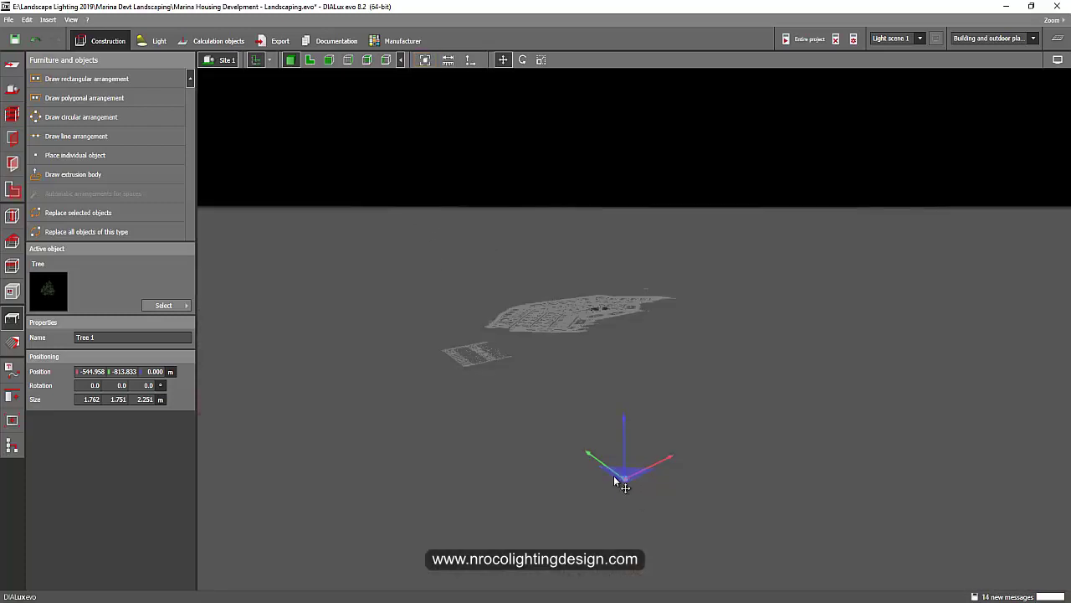
click(310, 60)
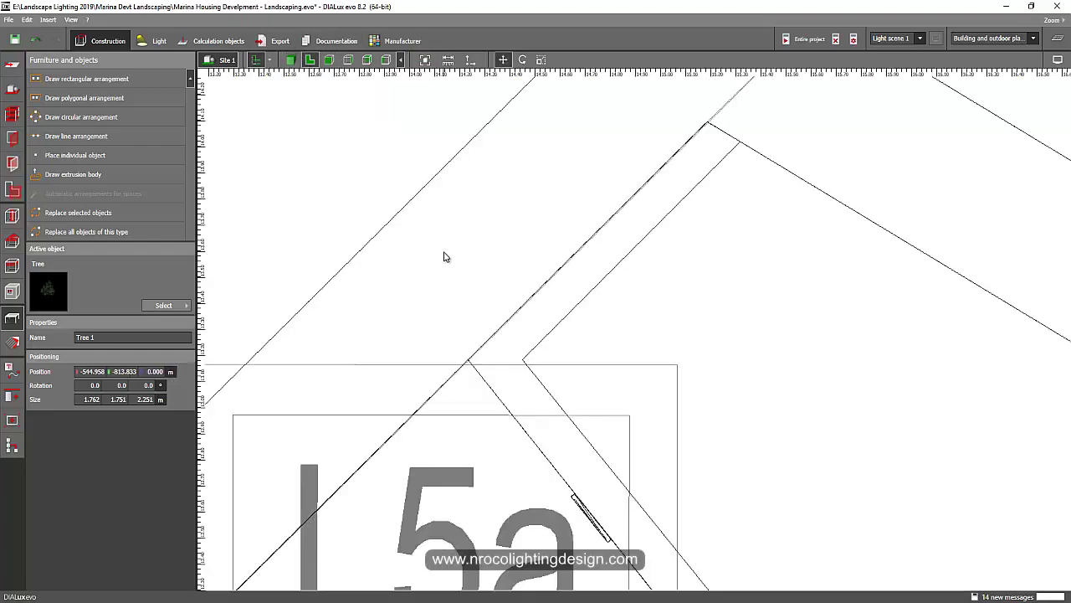
scroll(539, 323, down, 3)
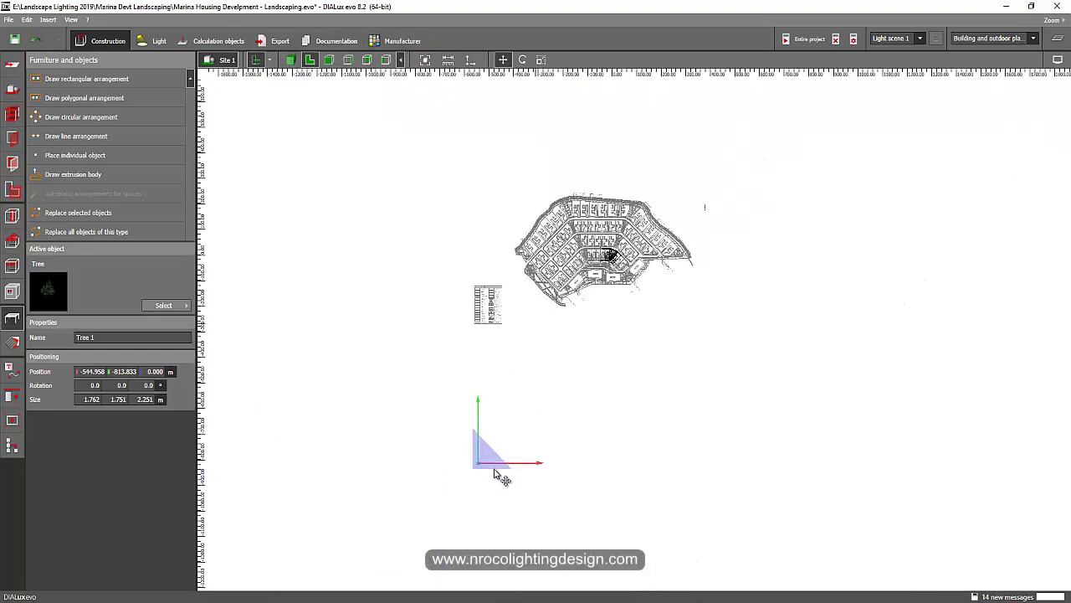
drag(479, 463, 597, 268)
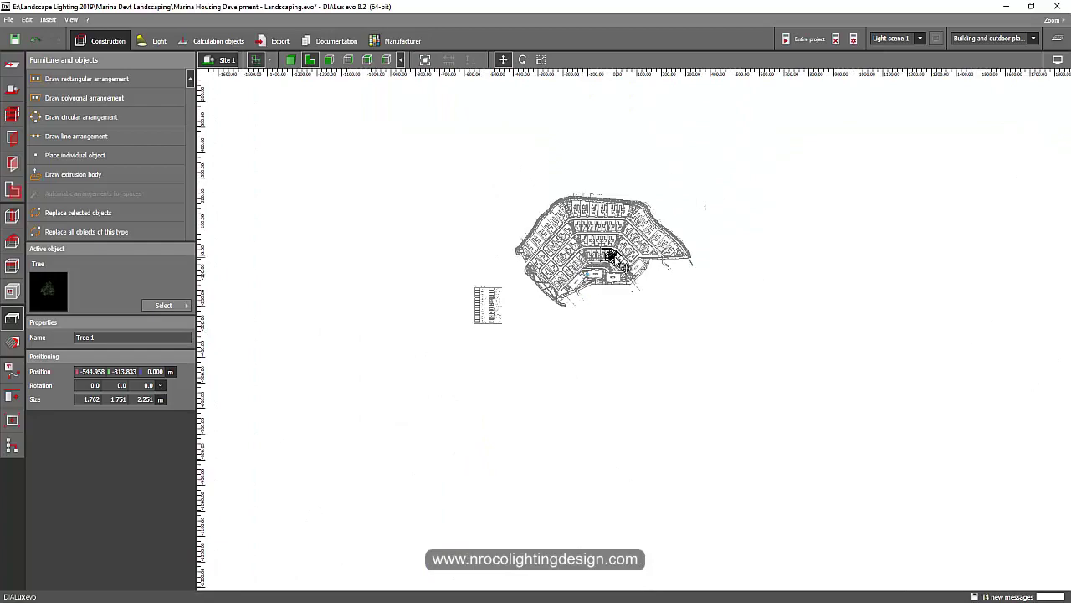
scroll(610, 256, up, 10)
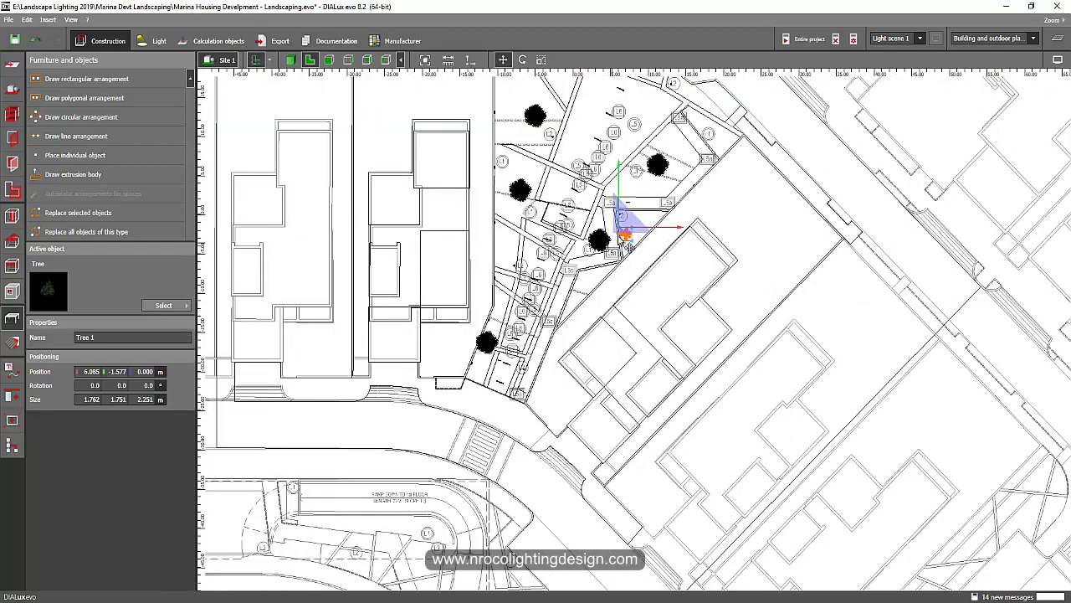
drag(623, 240, 648, 103)
Return to the 3D view, find the imported tree on the road near the lamp post, and discard the calculation results
click(290, 60)
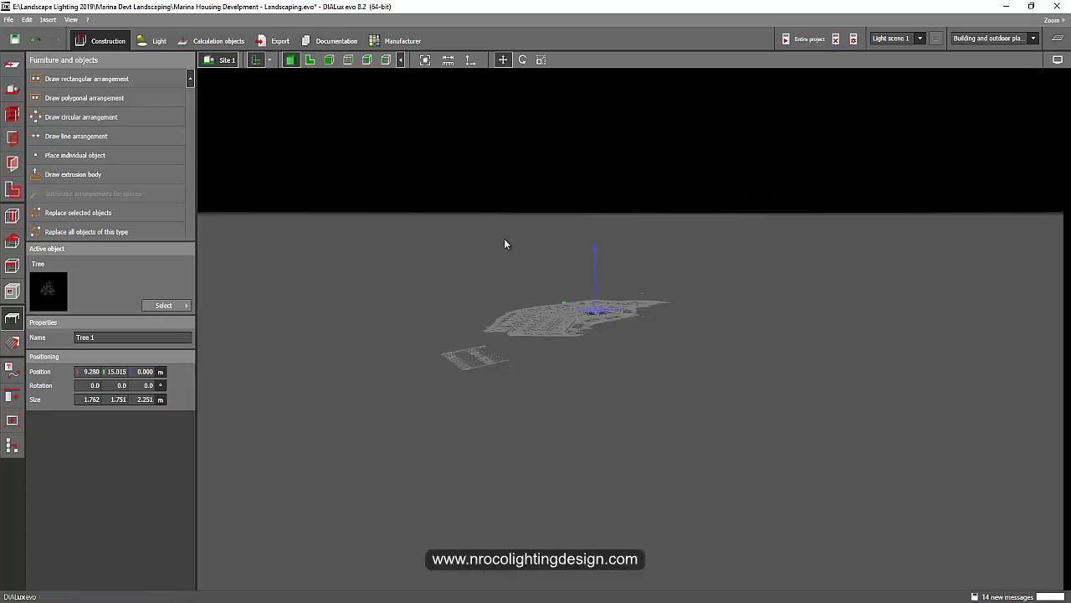
drag(484, 225, 499, 255)
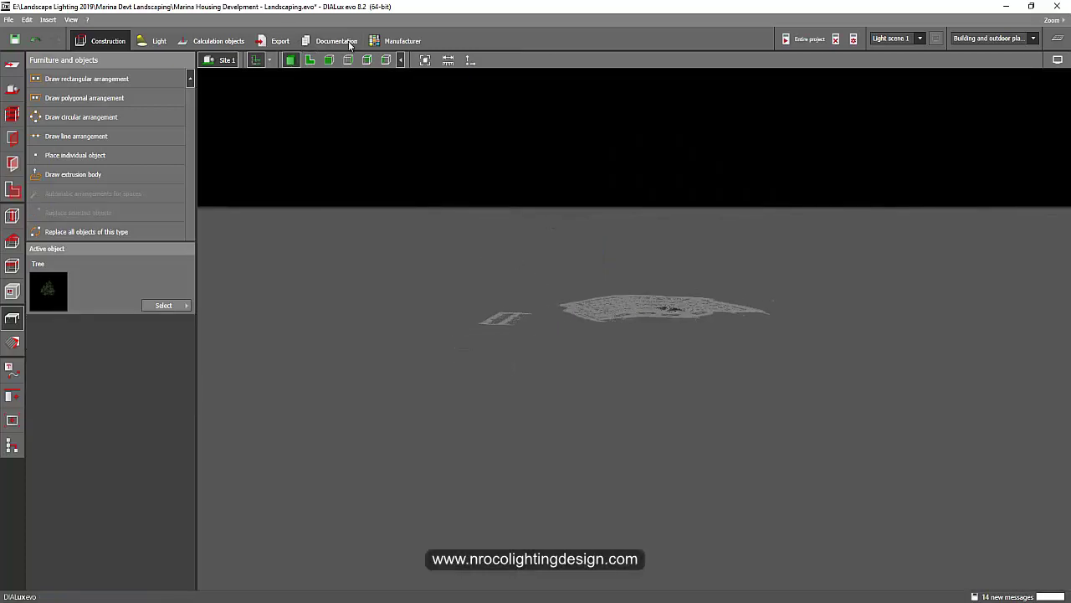
click(426, 60)
right_drag(628, 281, 700, 293)
scroll(697, 314, up, 10)
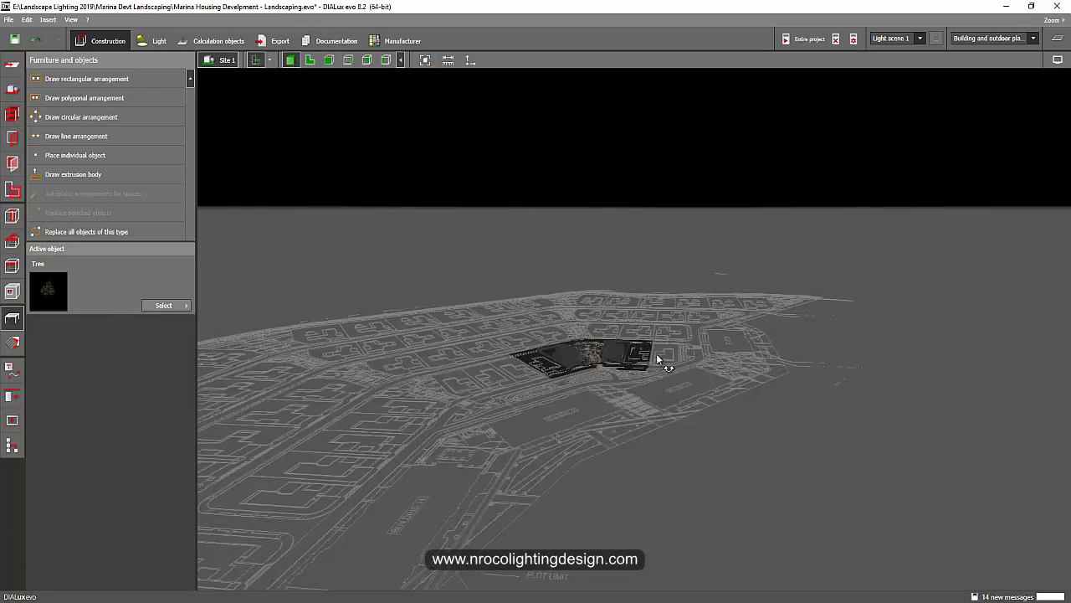
right_drag(646, 302, 512, 376)
scroll(528, 440, up, 4)
scroll(649, 238, up, 8)
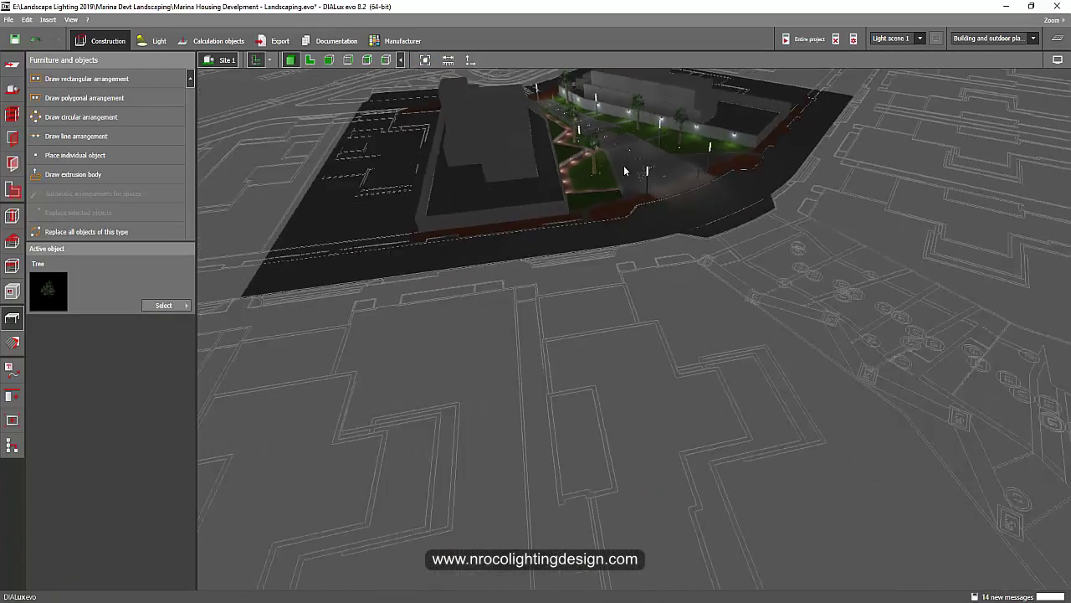
scroll(649, 239, up, 3)
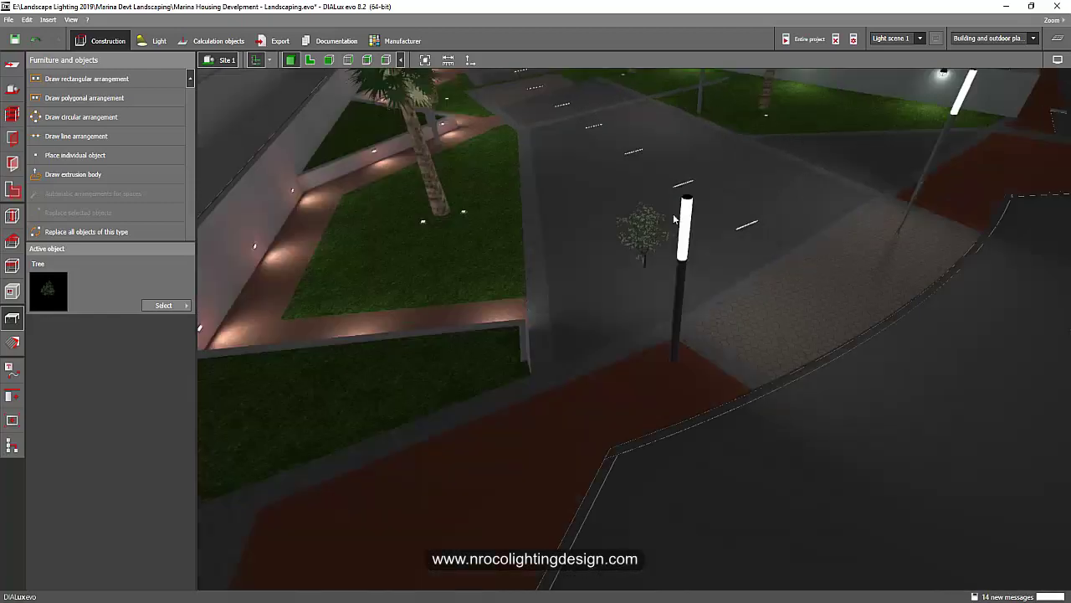
click(835, 39)
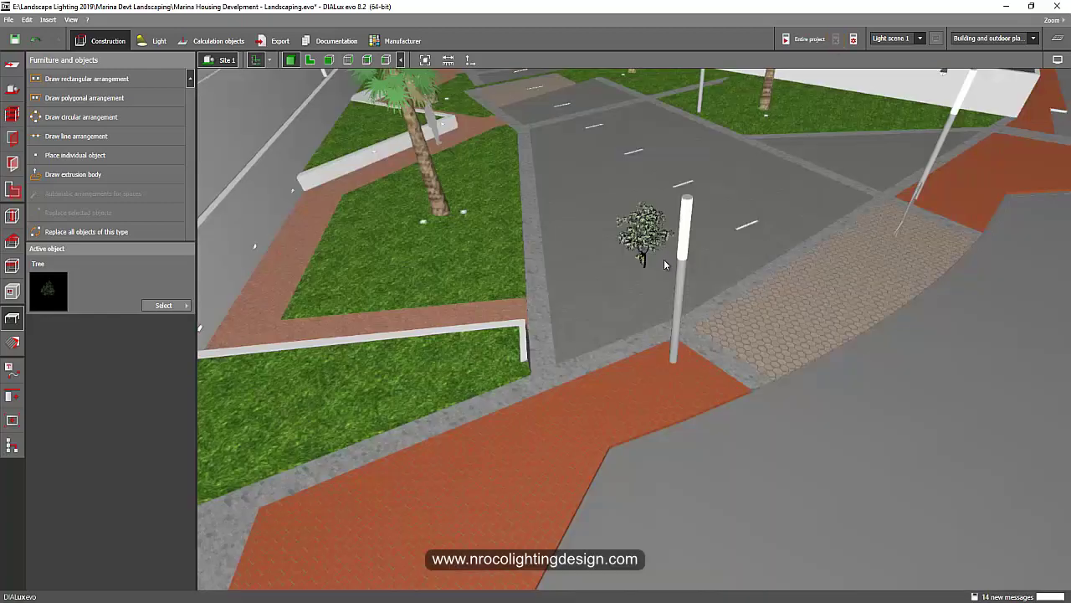
right_drag(664, 258, 603, 263)
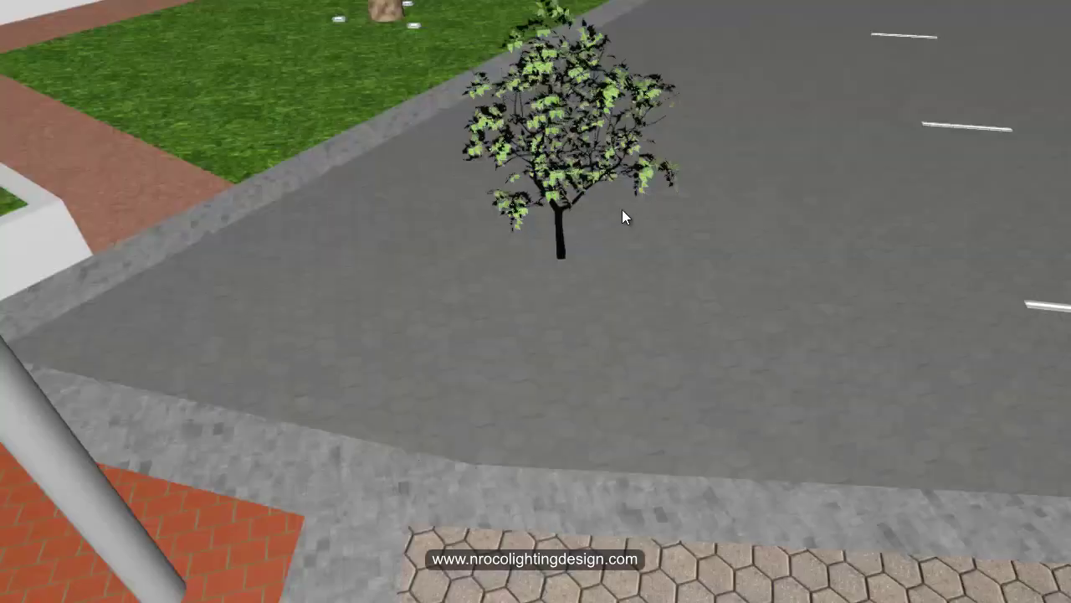
Resize the imported tree to 3 m by 3 m in plan and 7 m in height
click(581, 199)
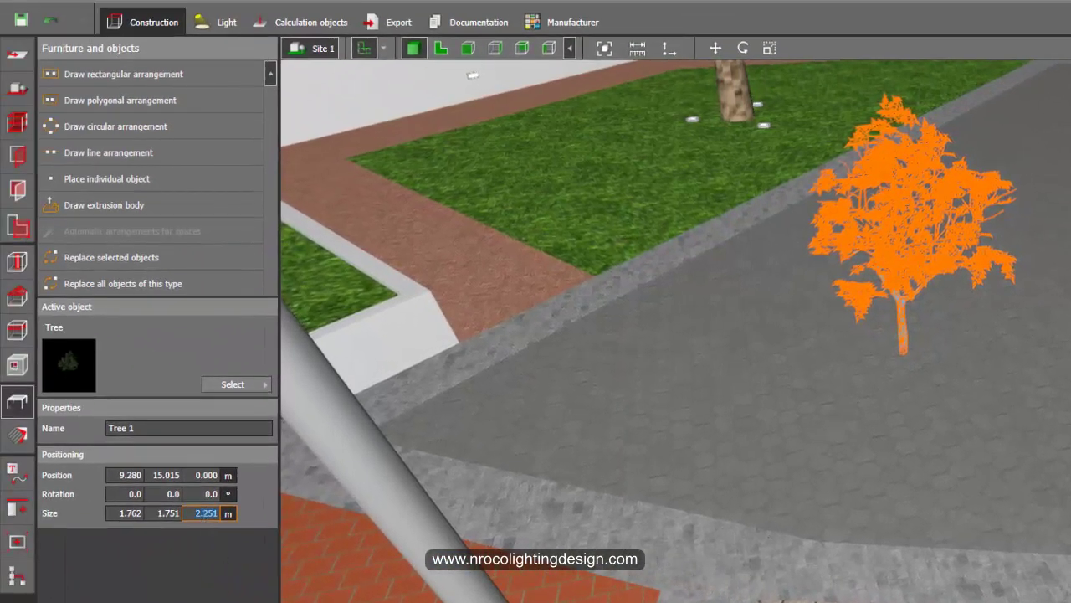
text(7)
key(Return)
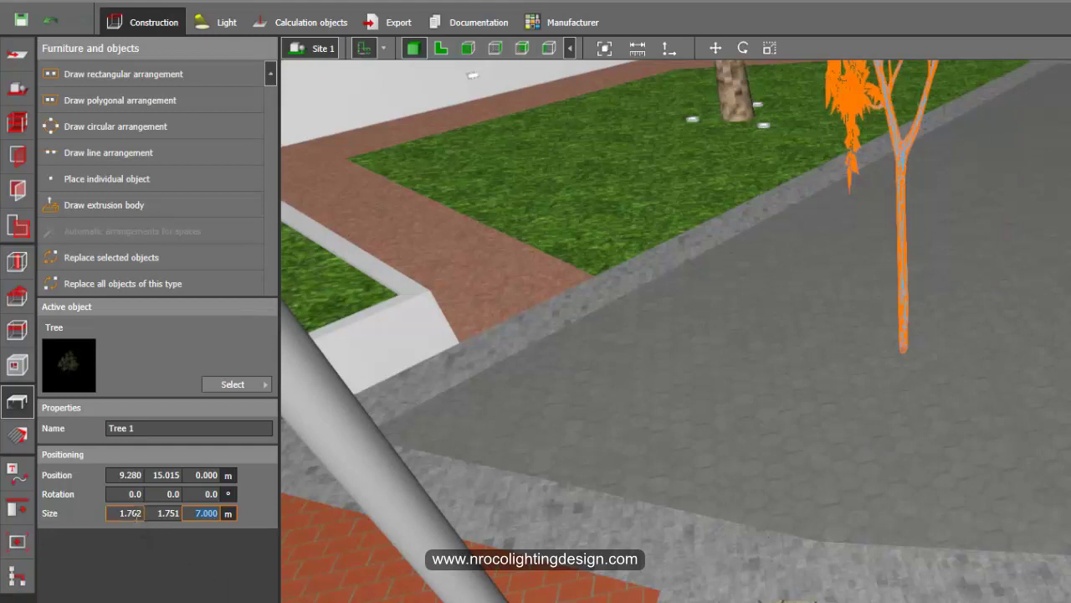
click(137, 513)
text(3)
key(Return)
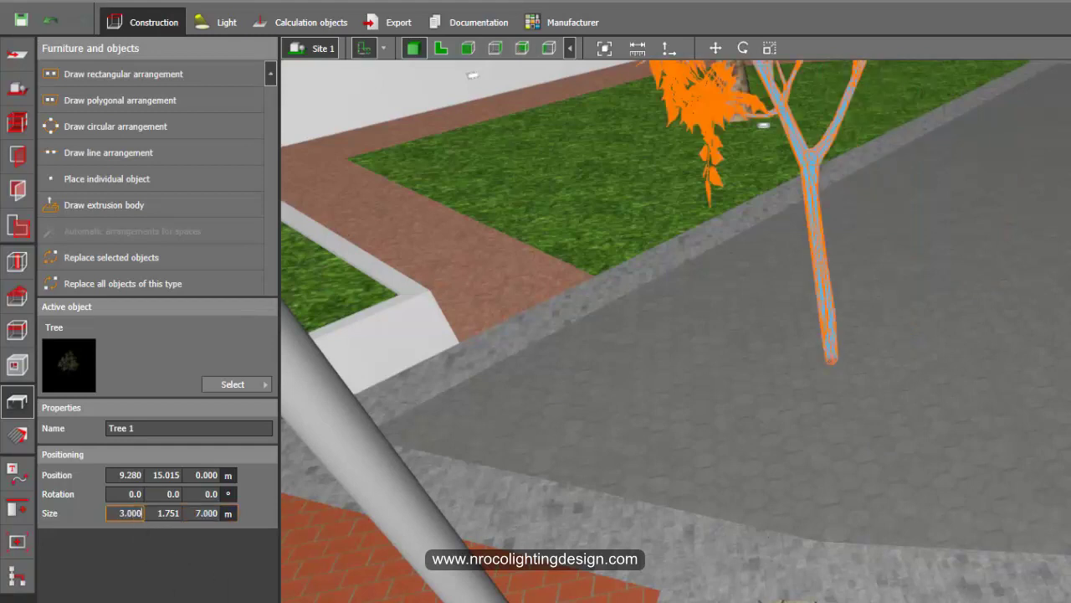
click(161, 519)
text(3)
key(Return)
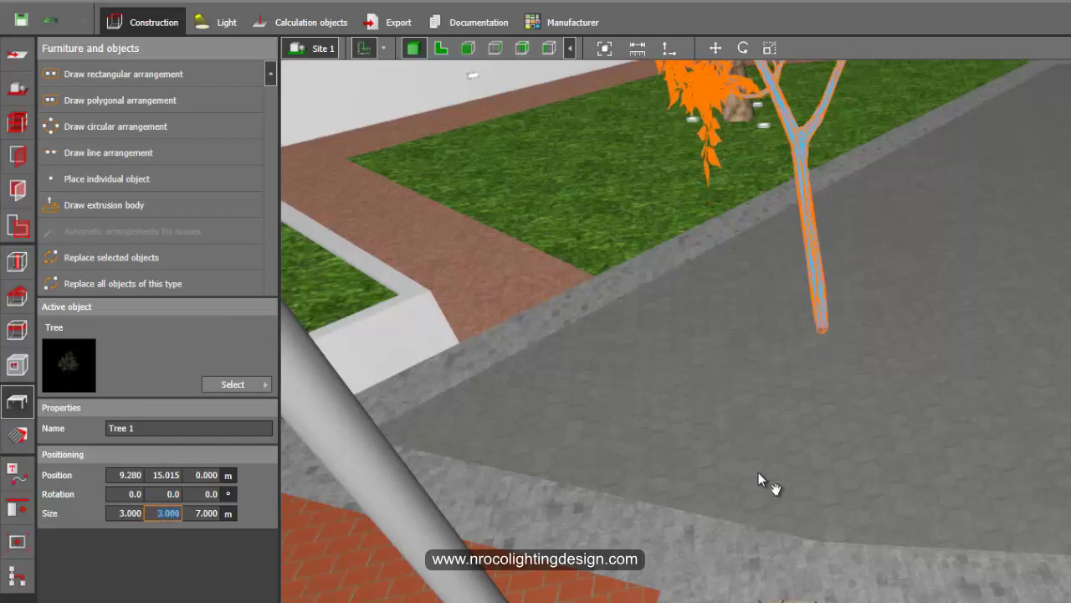
Set the tree's width and depth to 4 m each, deselect it and check its proportions beside the palms
scroll(760, 473, down, 5)
right_drag(763, 474, 641, 366)
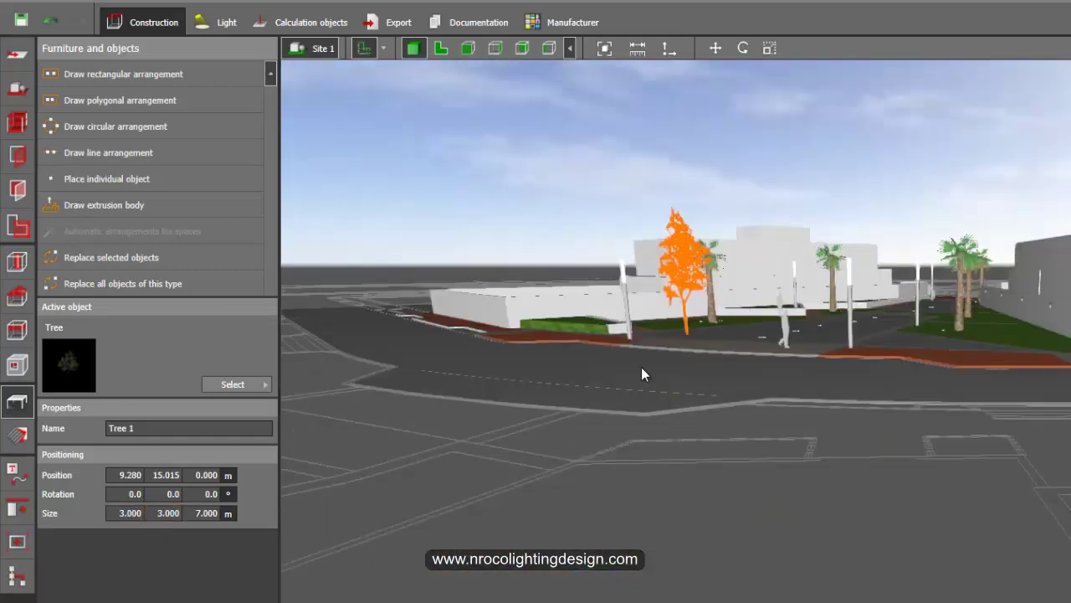
scroll(670, 234, up, 3)
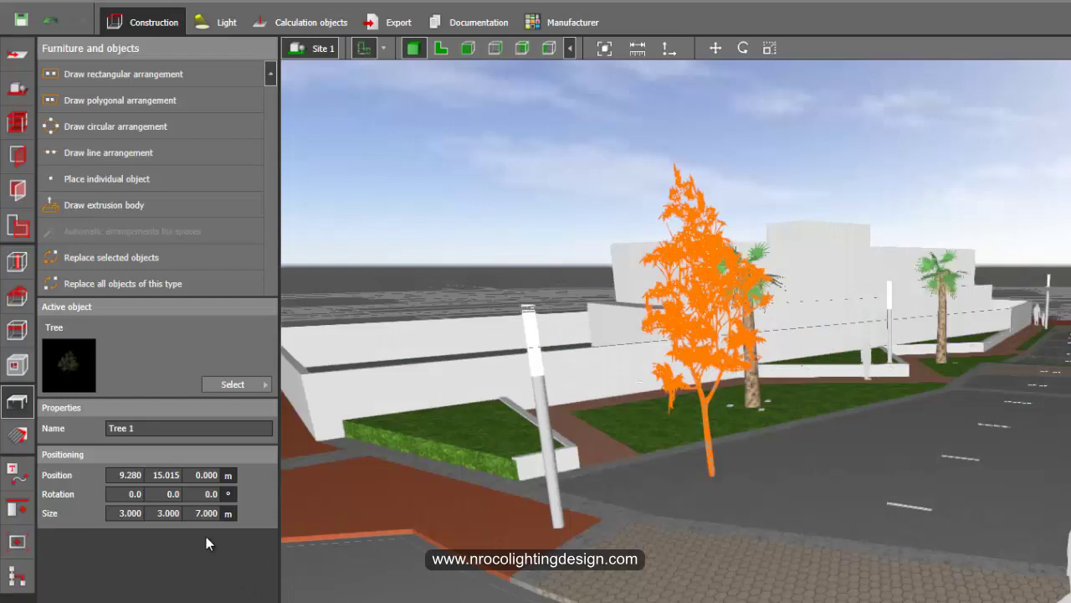
text(4)
key(Return)
click(132, 516)
text(4)
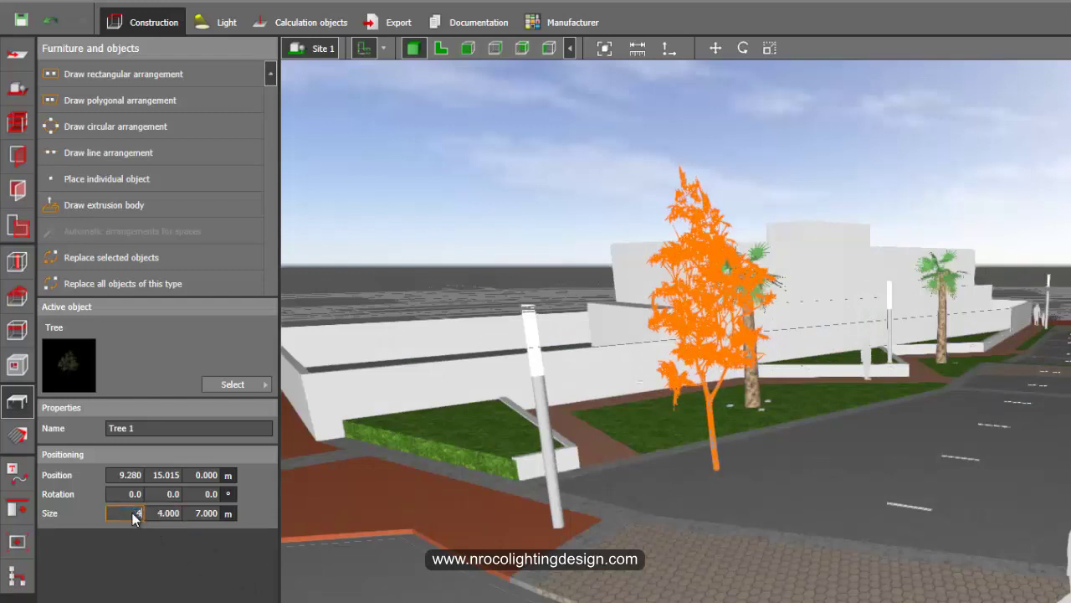
key(Return)
click(477, 230)
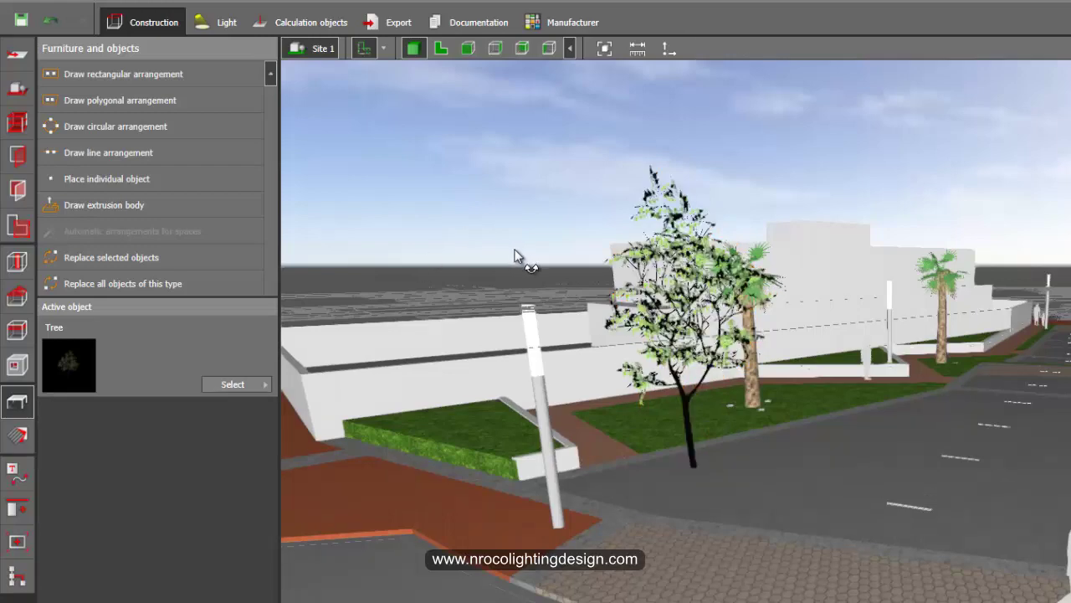
mouse_move(516, 249)
right_down()
mouse_move(471, 250)
mouse_move(511, 244)
right_up()
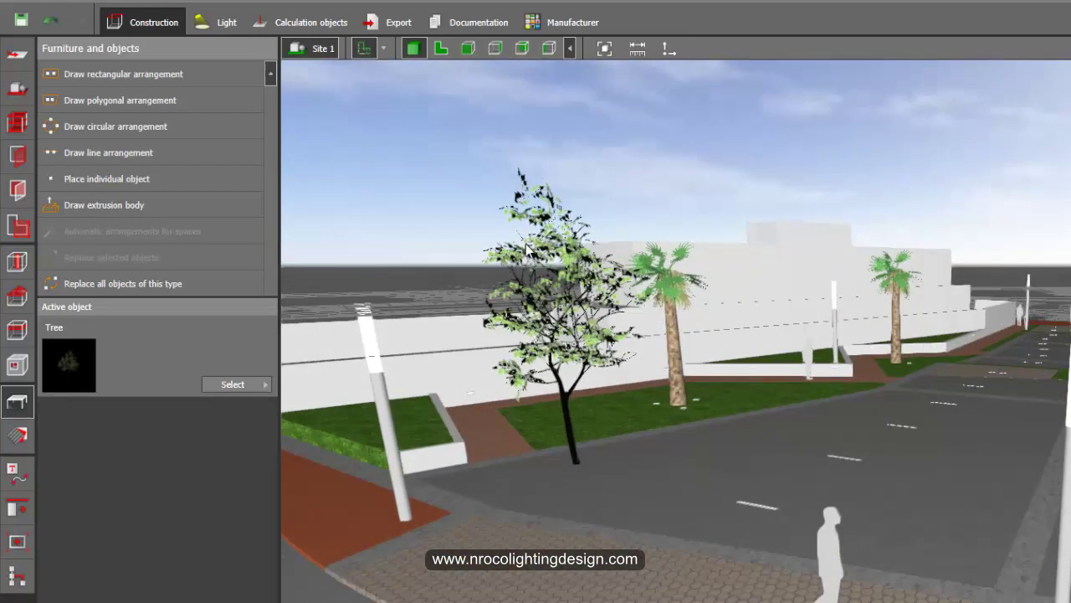
Reduce the imported tree's height to 6 m and deselect it
click(516, 269)
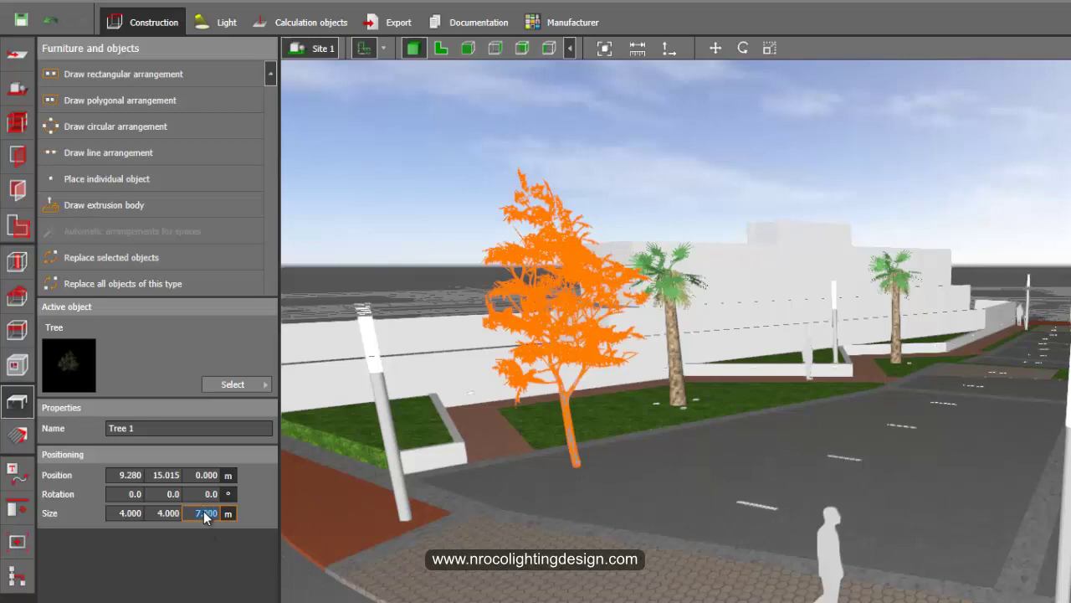
click(203, 513)
text(6)
key(Return)
click(478, 211)
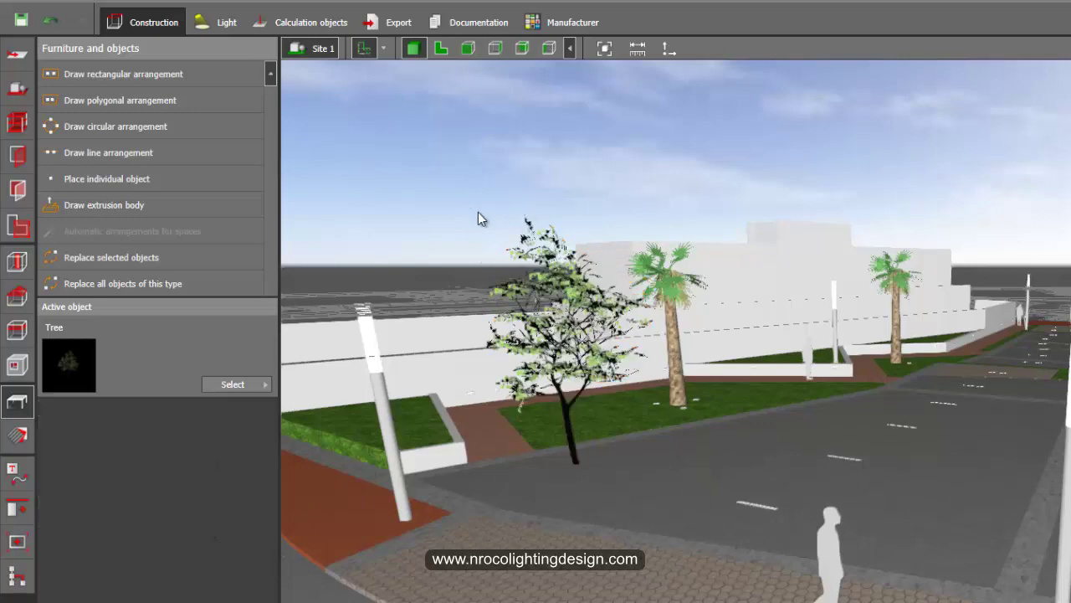
Create a texture material from the bark image SKP_tl02 on the Desktop and apply it to the imported tree's trunk and branches
right_drag(478, 212, 495, 221)
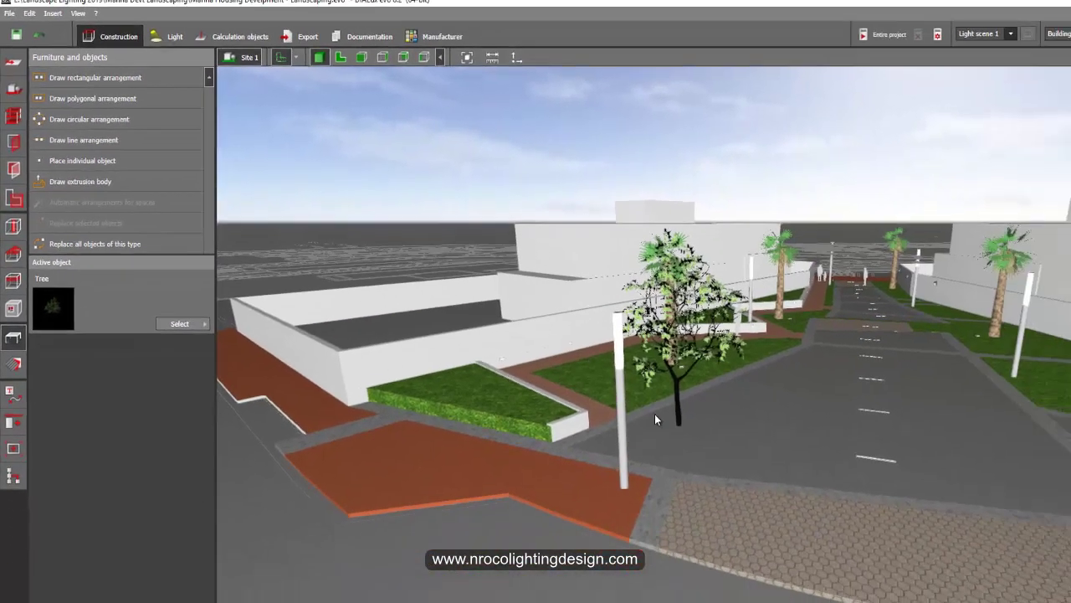
middle_drag(847, 509, 821, 493)
middle_drag(577, 380, 559, 371)
scroll(549, 349, up, 5)
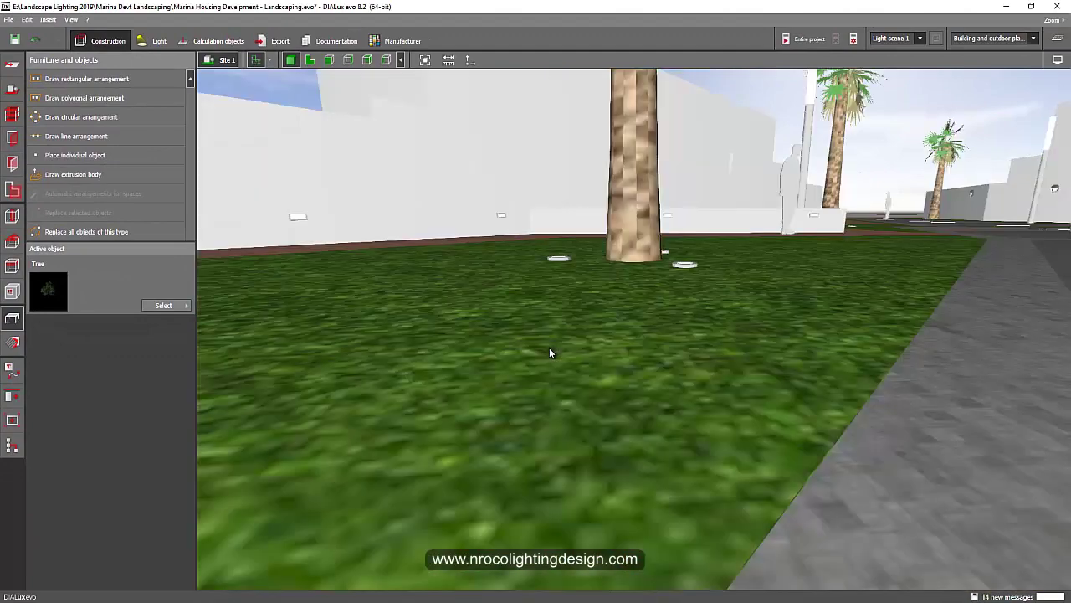
scroll(549, 349, down, 2)
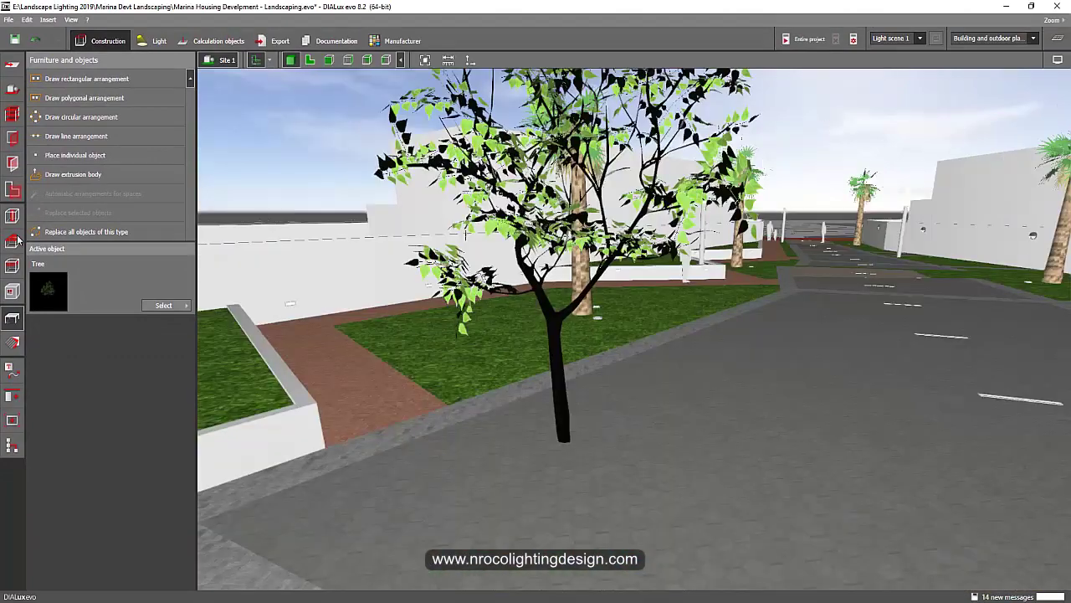
click(13, 342)
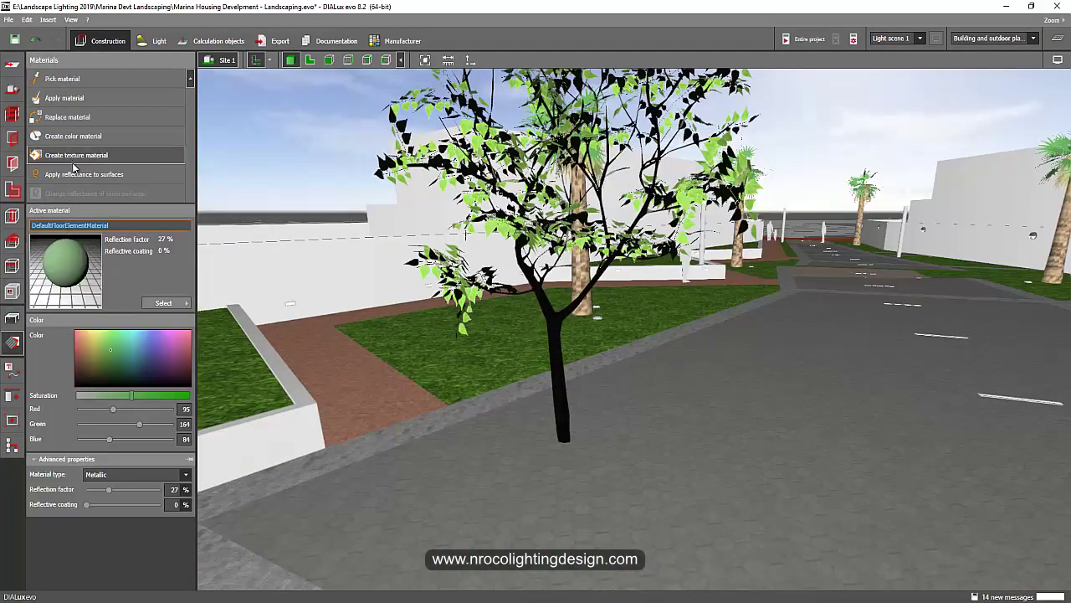
click(73, 163)
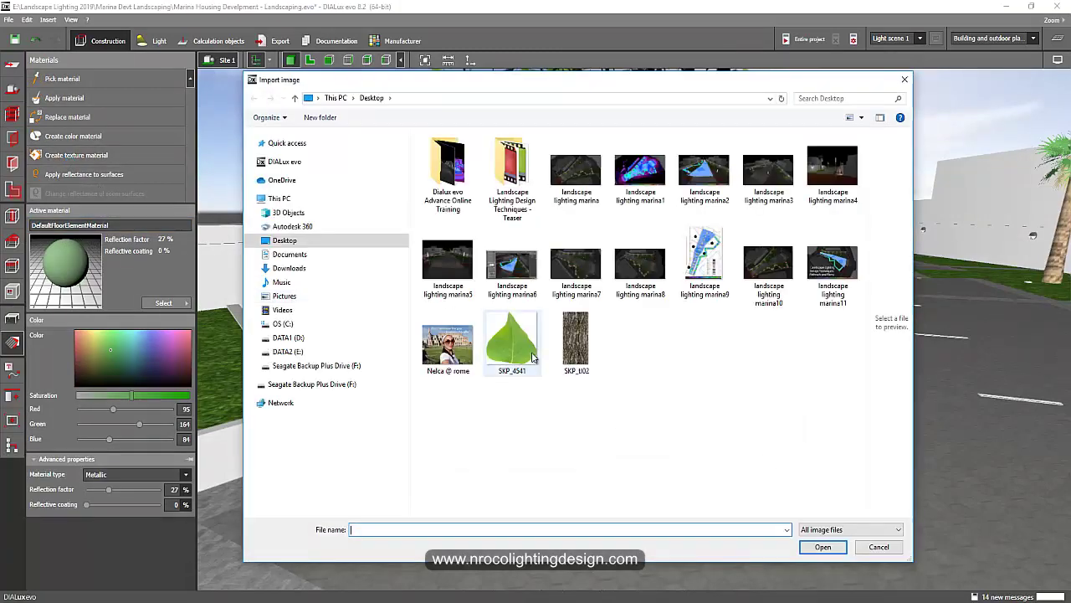
click(576, 339)
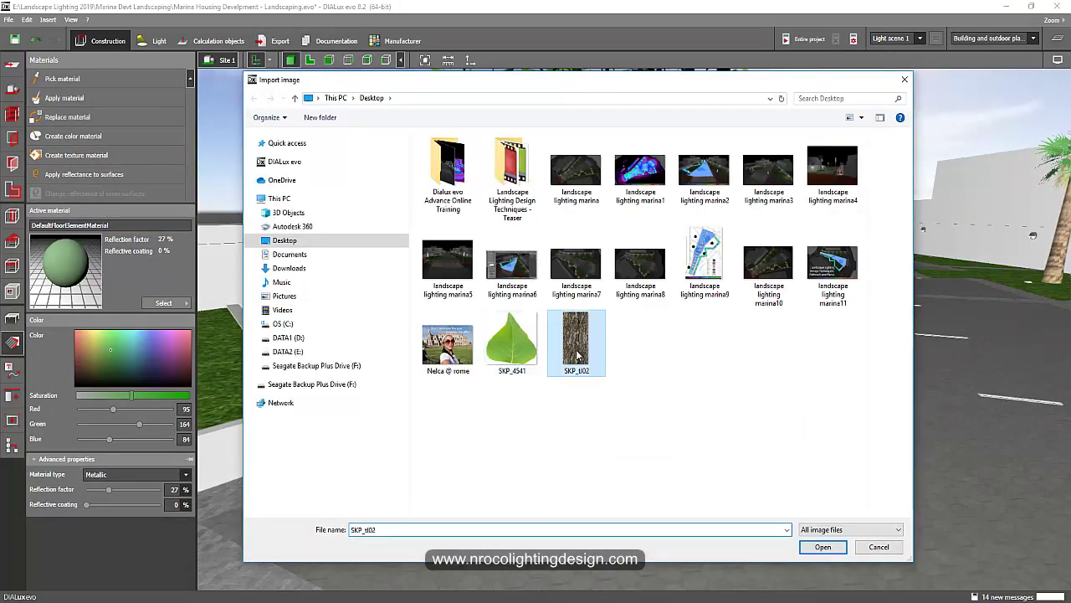
click(821, 548)
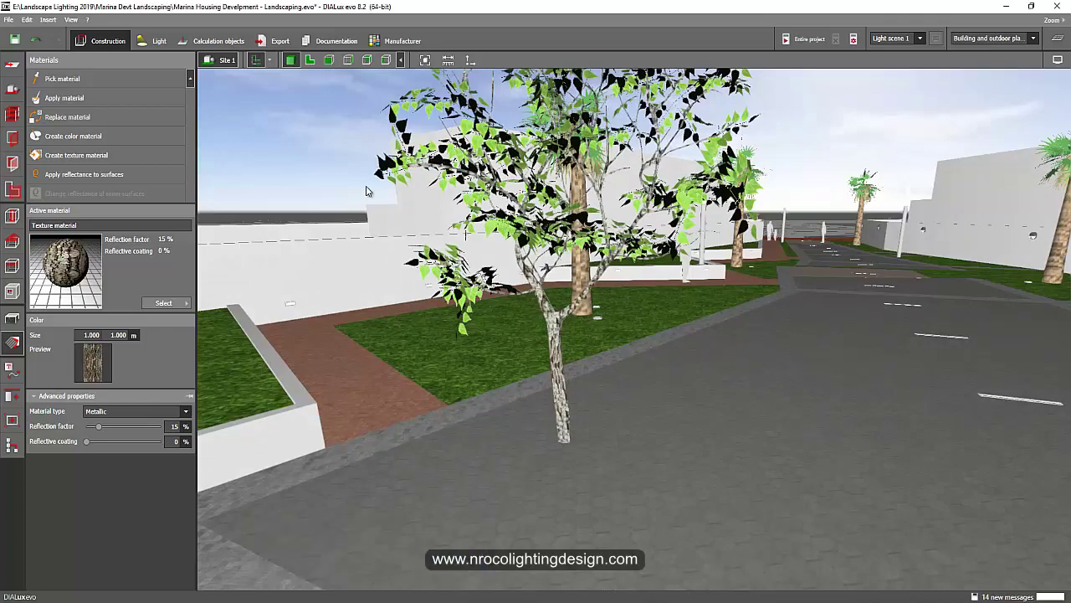
Pick the white wall's material, recolour it green with red 91, green 156 and blue 94, and apply it to the tree's leaves
mouse_move(361, 183)
right_down()
mouse_move(353, 173)
mouse_move(370, 182)
right_up()
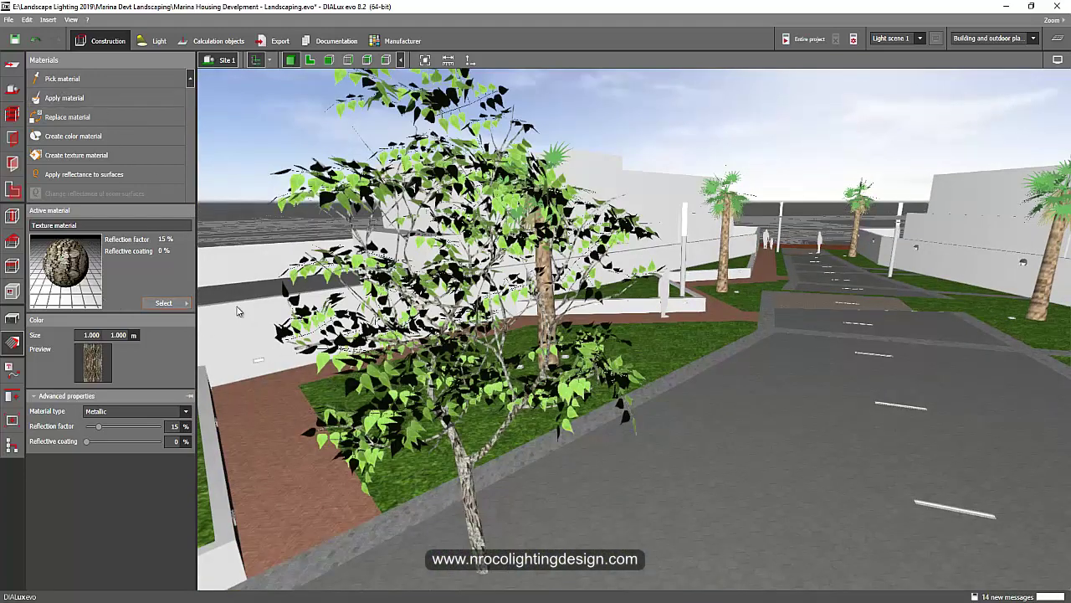
middle_drag(390, 328, 391, 324)
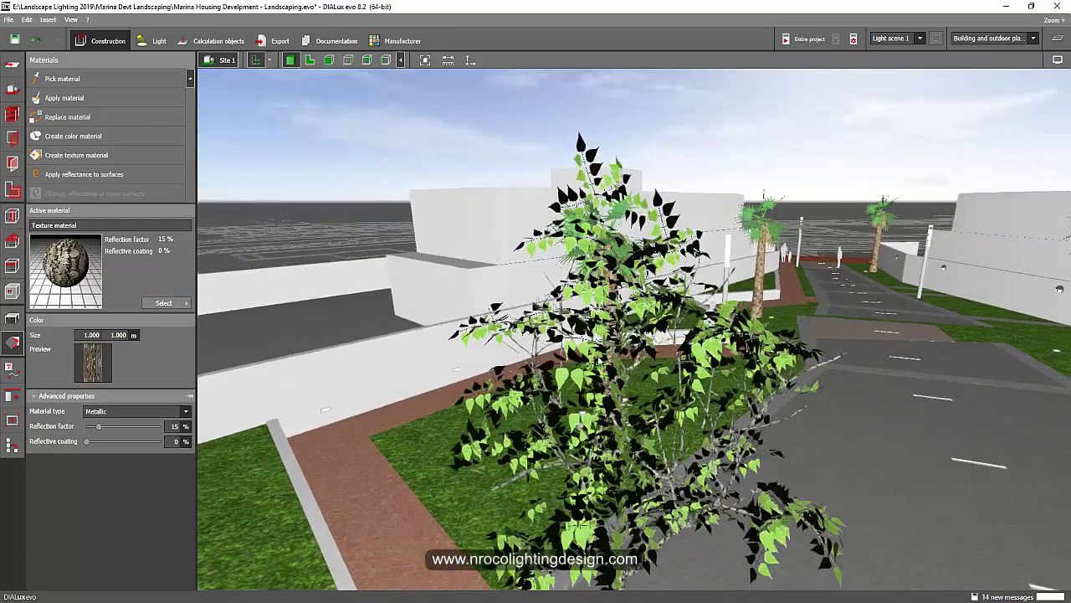
scroll(585, 355, up, 5)
scroll(585, 356, down, 2)
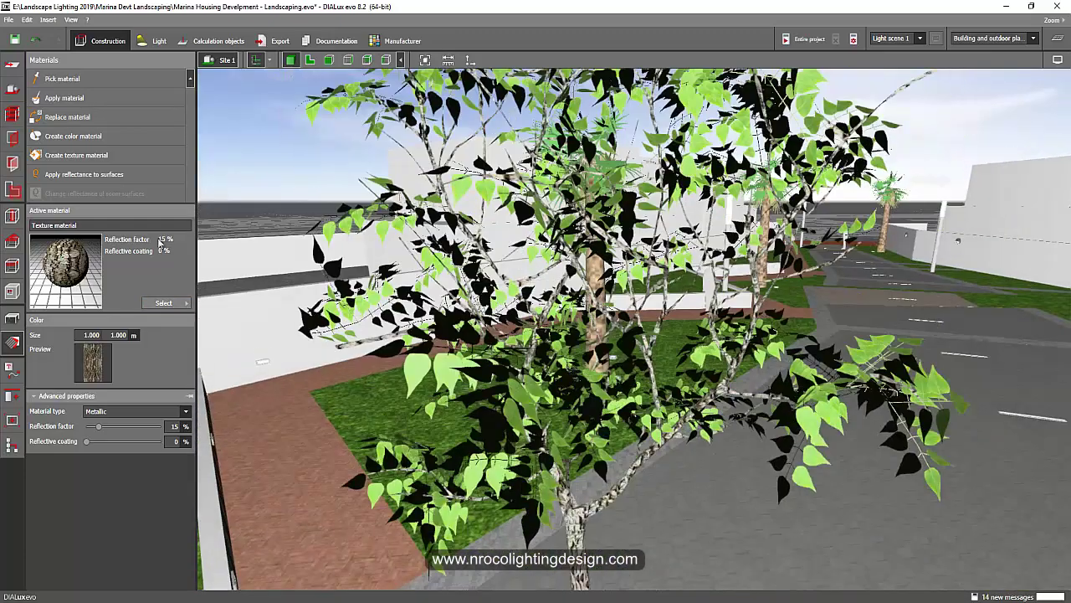
click(67, 81)
click(269, 323)
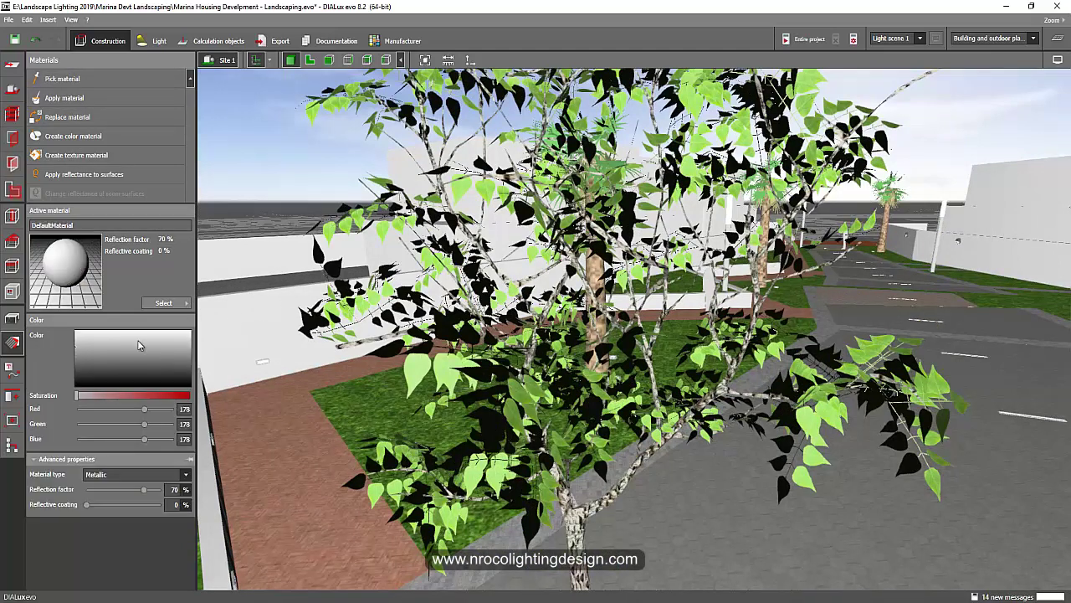
drag(103, 371, 124, 397)
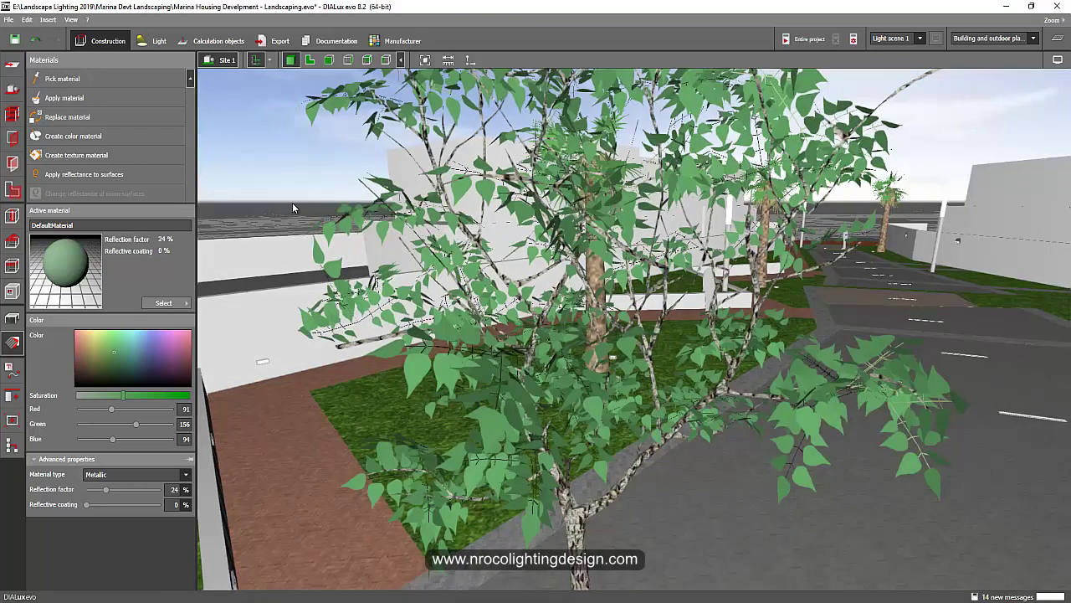
mouse_move(292, 203)
right_down()
mouse_move(317, 208)
mouse_move(282, 203)
mouse_move(293, 205)
right_up()
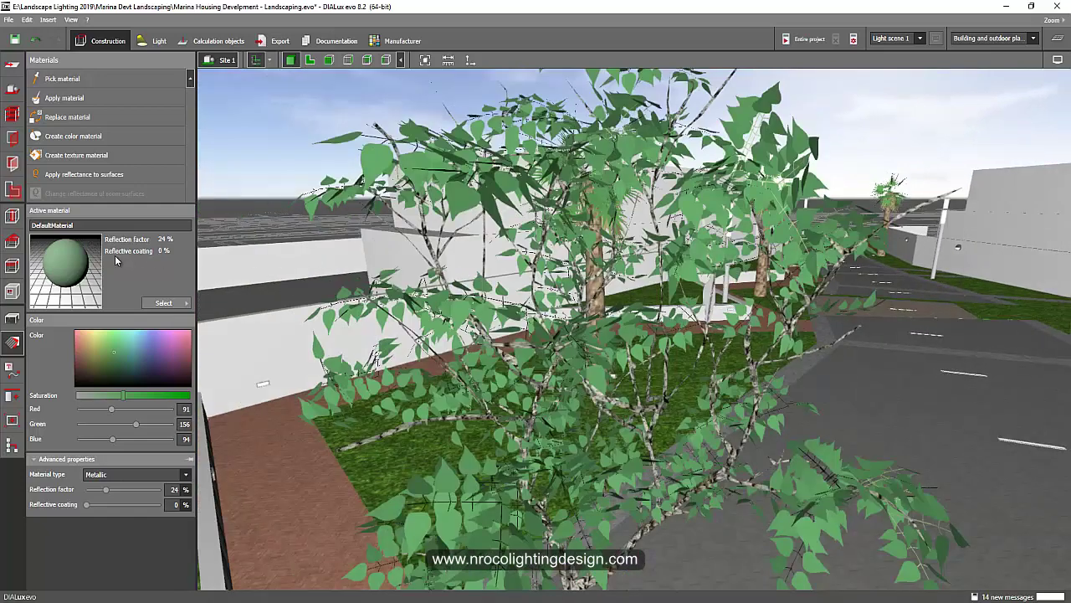
scroll(334, 262, down, 2)
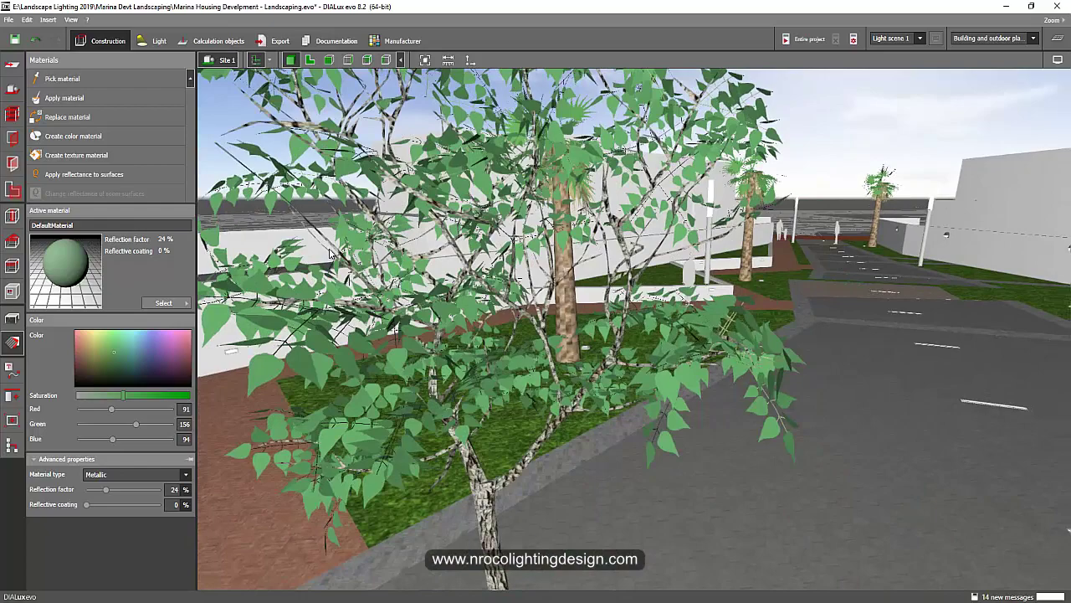
scroll(350, 289, down, 2)
middle_drag(355, 290, 506, 306)
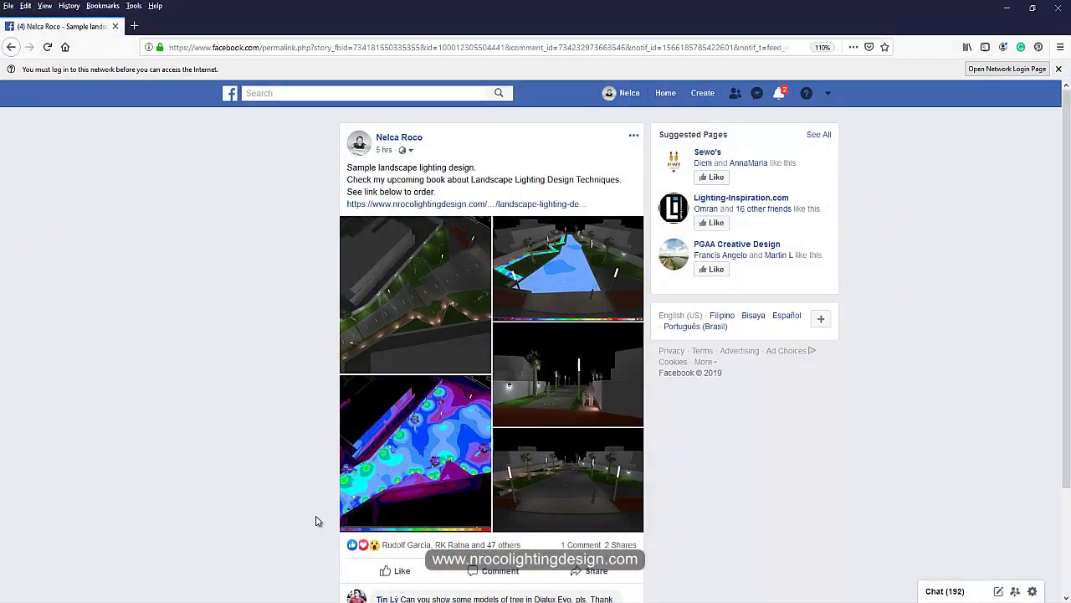
Read the comment asking for tree models under the Facebook landscape lighting post and switch back to the DIALux evo landscape scene
scroll(310, 515, down, 2)
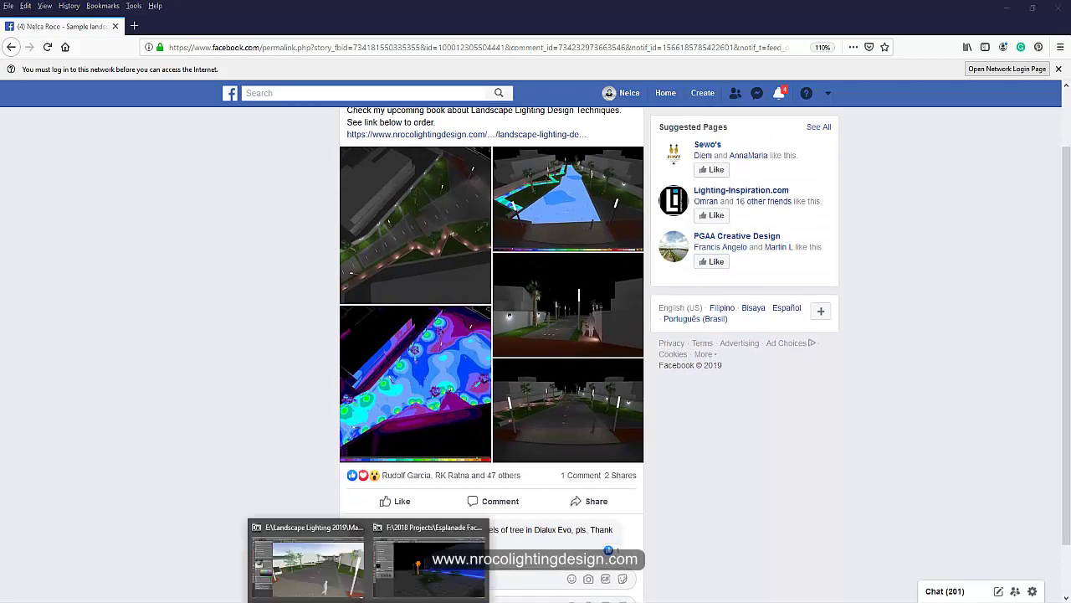
click(341, 595)
mouse_move(375, 246)
right_down()
mouse_move(400, 250)
mouse_move(370, 252)
right_up()
scroll(372, 255, down, 3)
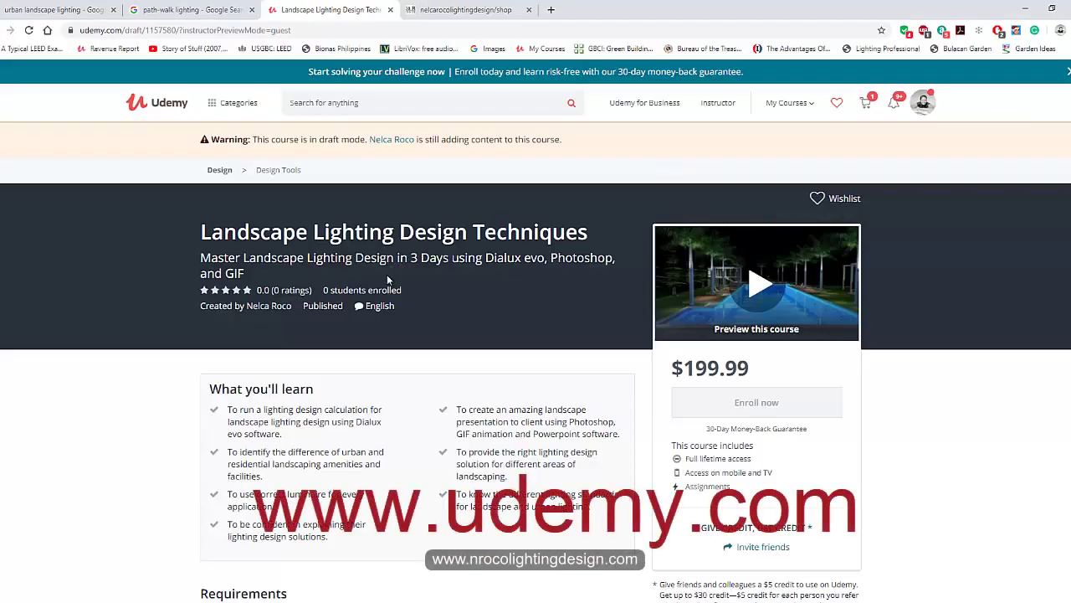
Look through the learning objectives, requirements and curriculum of the Landscape Lighting Design Techniques course on Udemy
scroll(398, 351, down, 1)
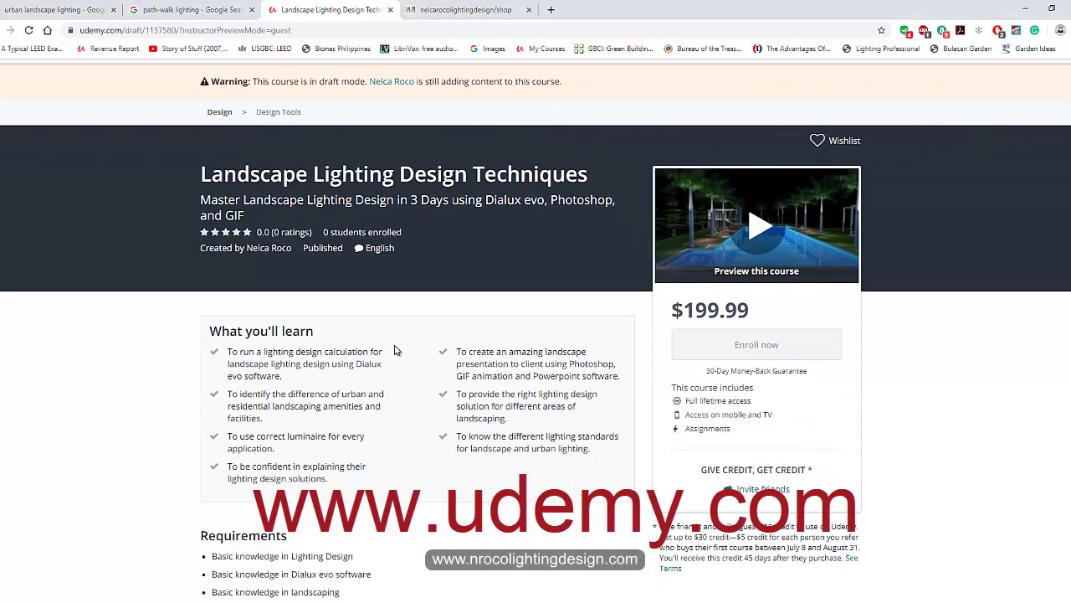
scroll(395, 349, up, 1)
scroll(394, 349, down, 1)
scroll(393, 348, down, 9)
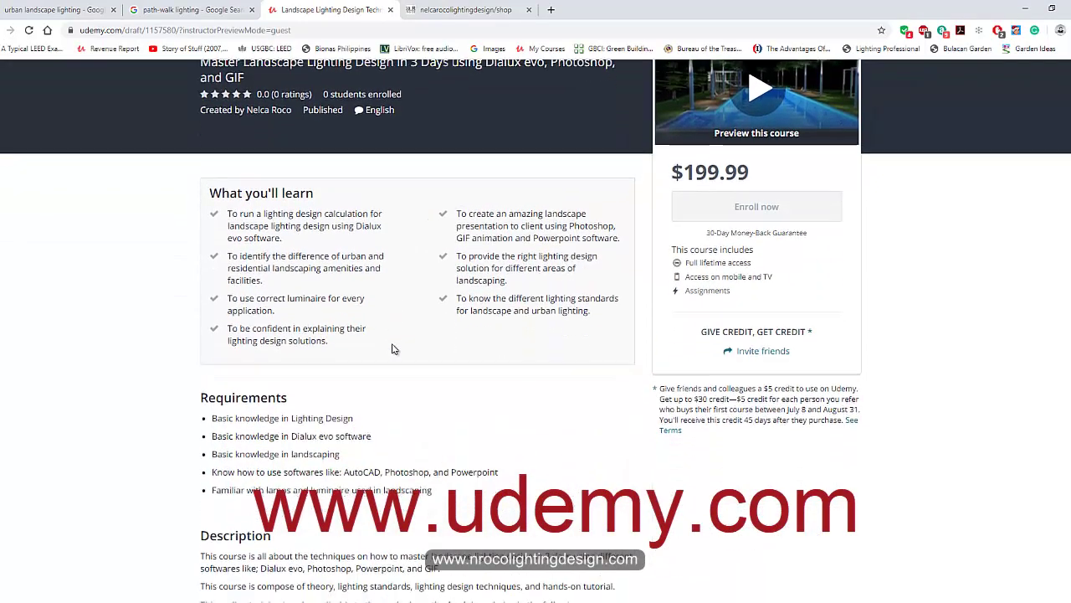
scroll(393, 349, down, 5)
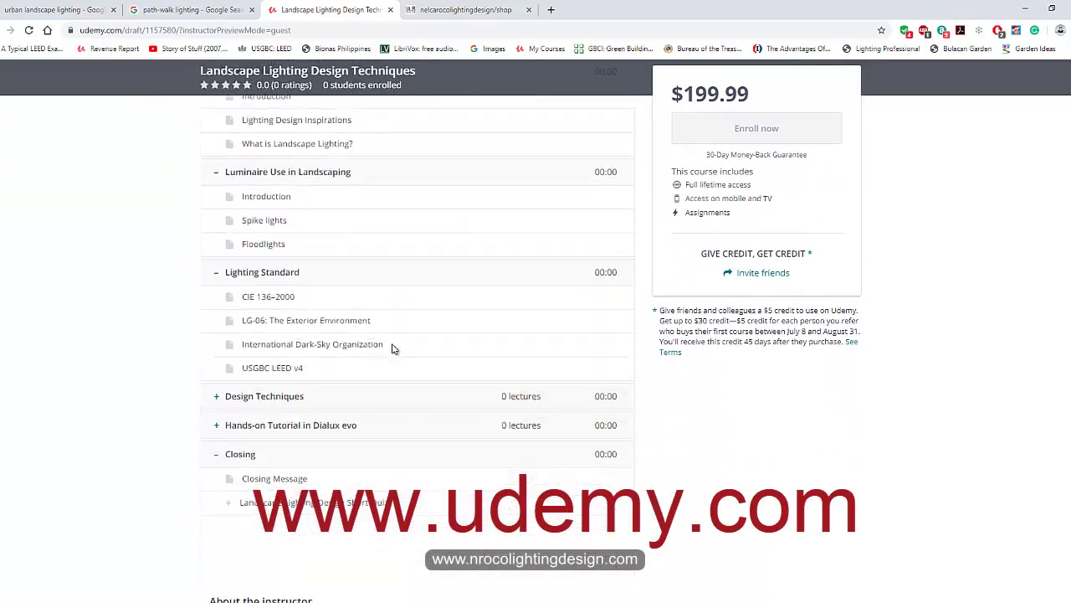
scroll(405, 355, up, 15)
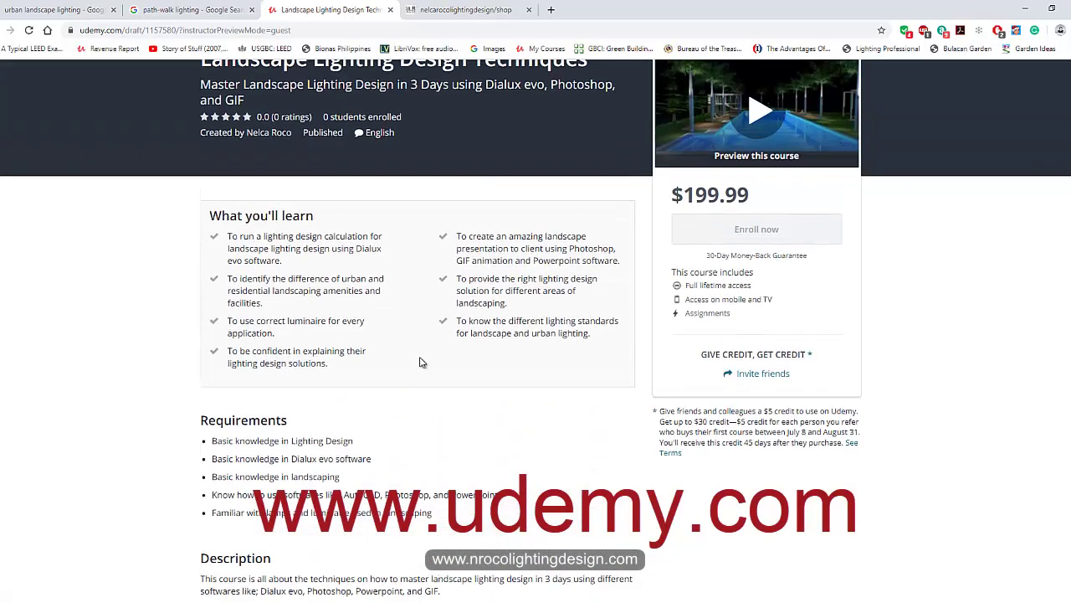
scroll(422, 364, up, 3)
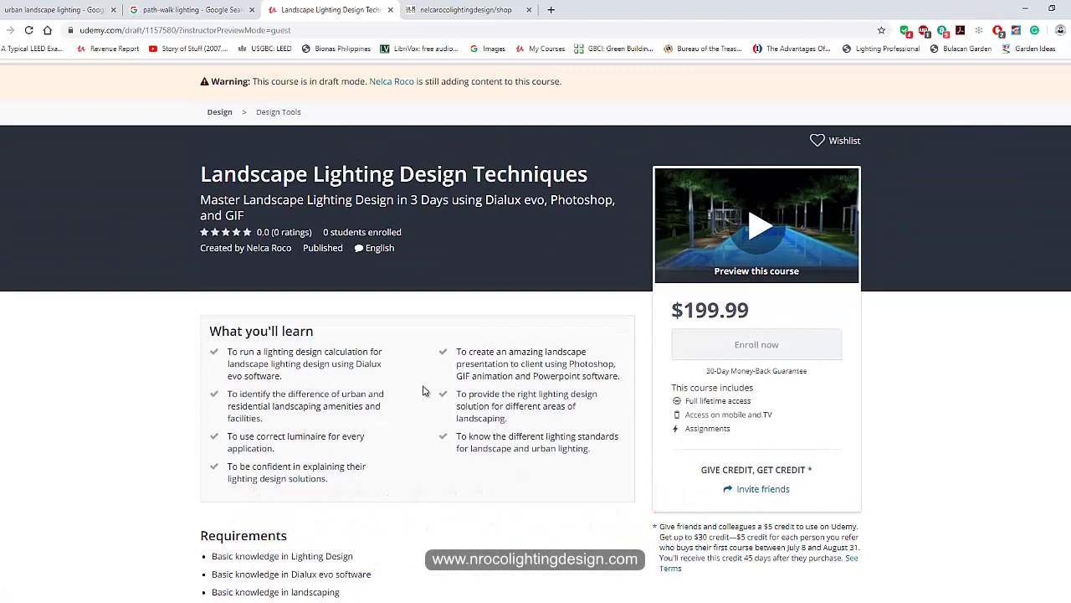
Switch to the open lighting design shop page and show the quick view of the Landscape Lighting Design Techniques E-book
click(465, 10)
scroll(488, 366, up, 5)
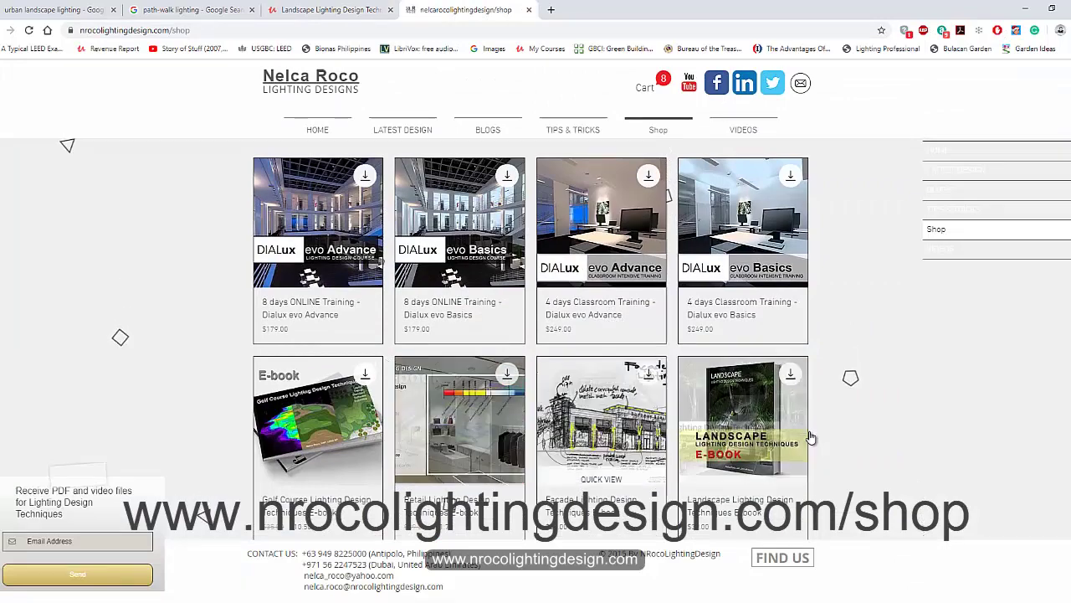
scroll(850, 424, down, 2)
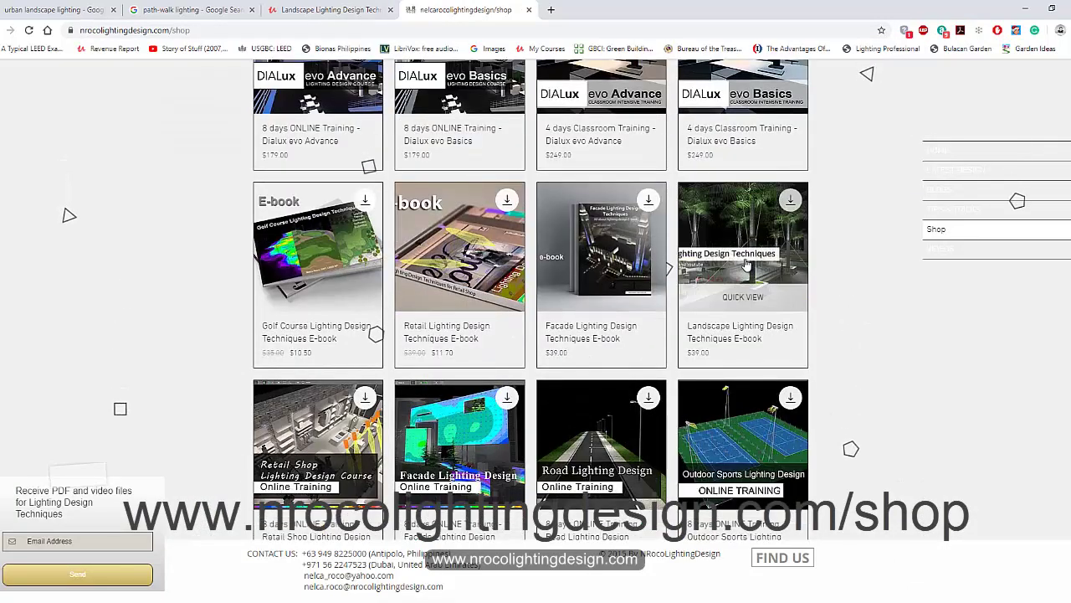
click(801, 321)
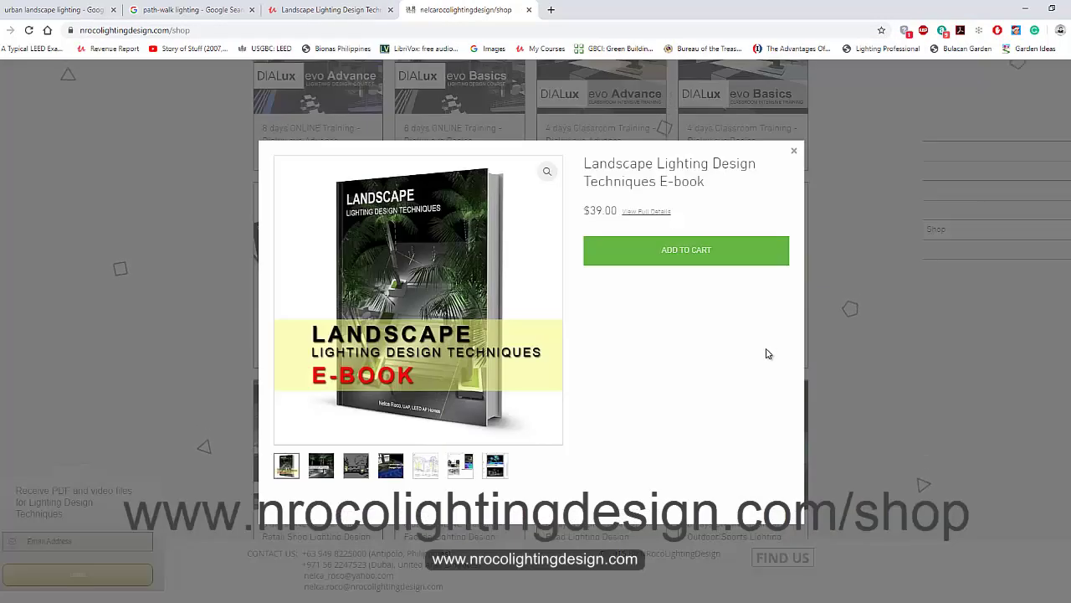